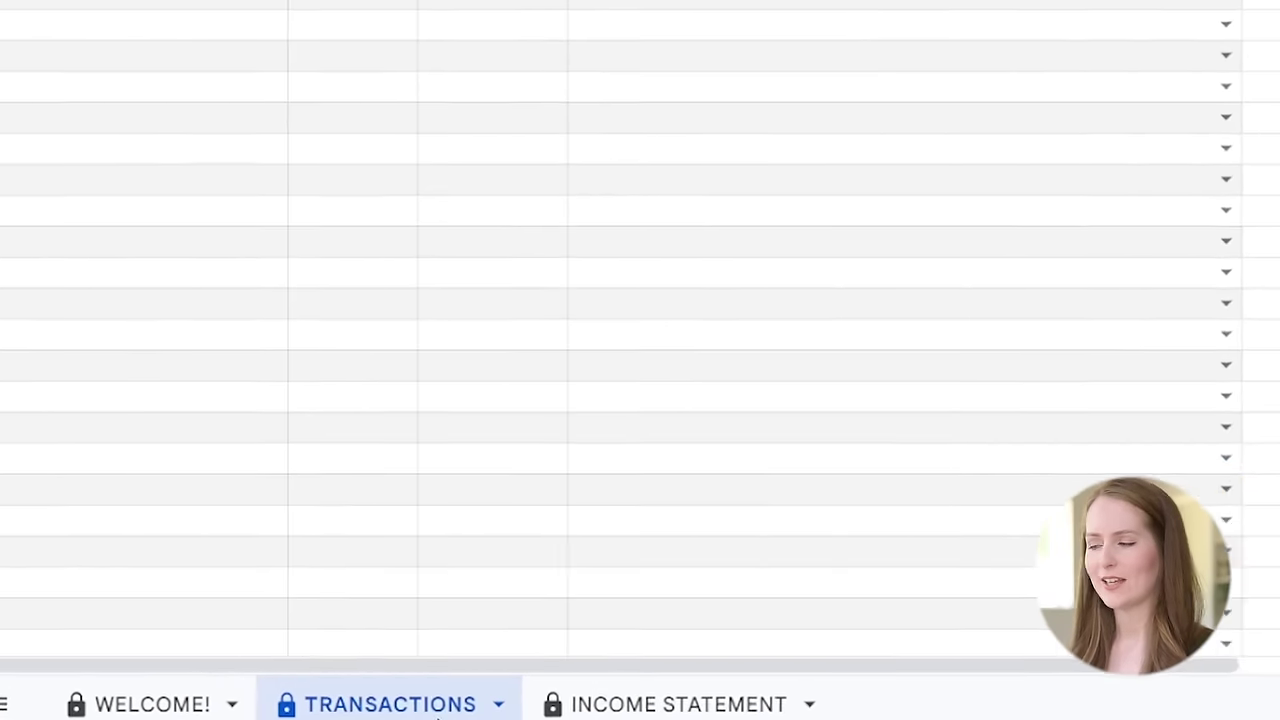
pyautogui.click(147, 704)
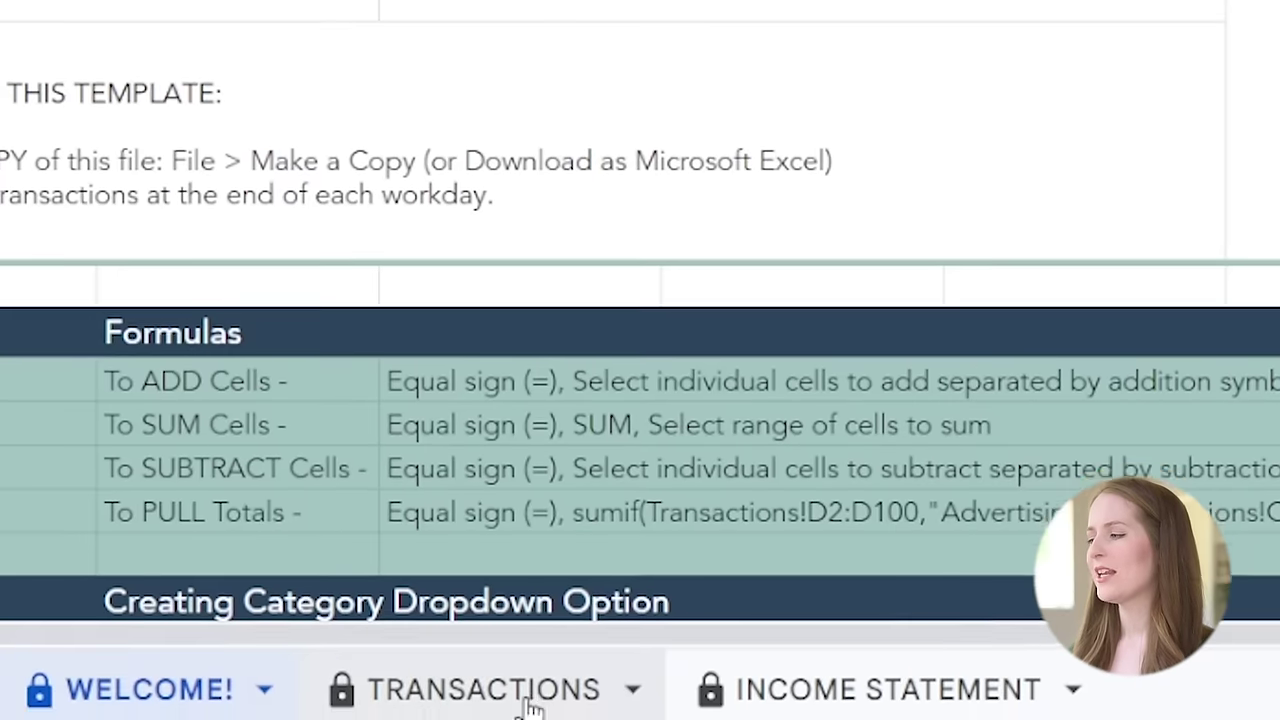
pyautogui.click(530, 706)
pyautogui.click(860, 708)
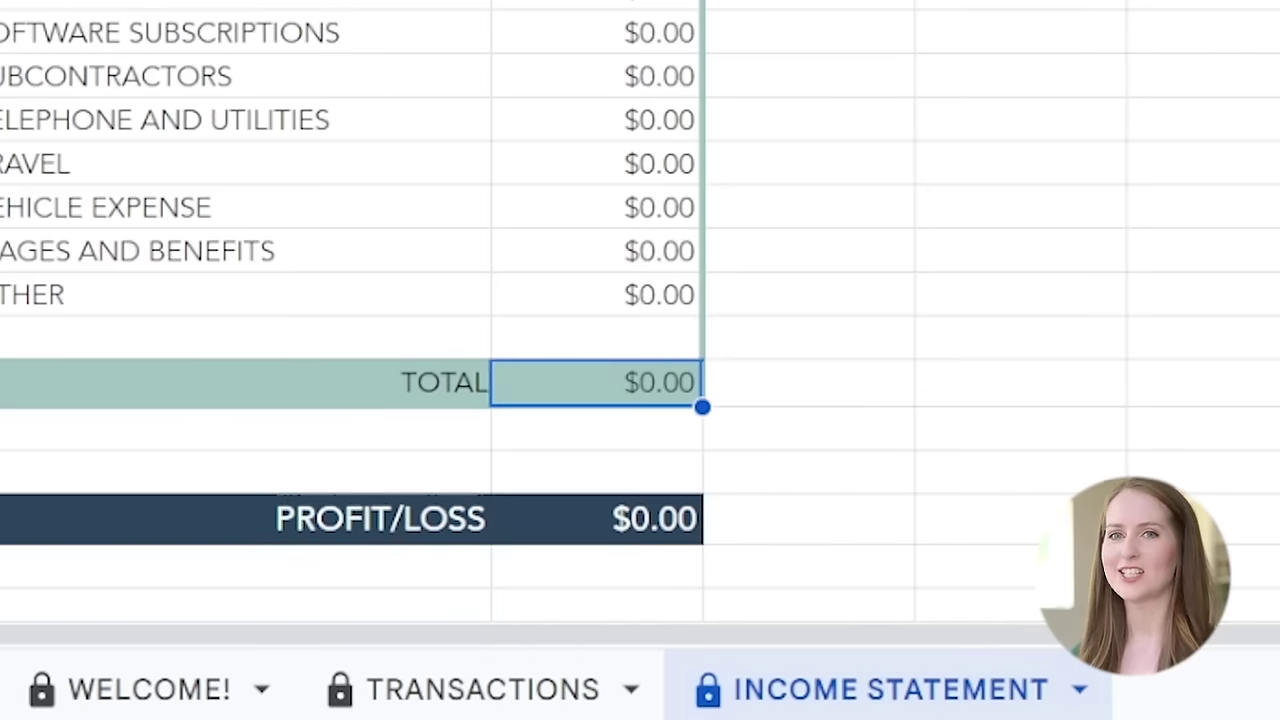
pyautogui.click(480, 706)
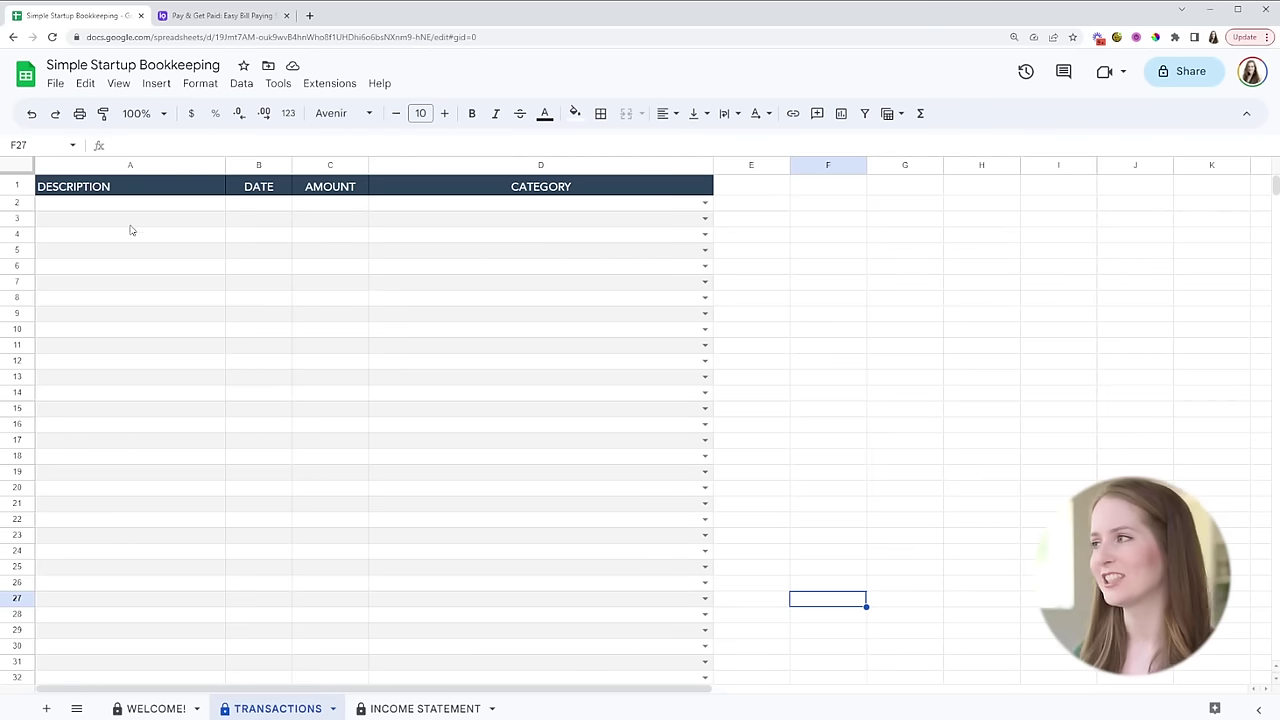
# - Enter pens, 5/23/2024 and -5.99 in row 2, categorized as EXPENSE - OFFICE EXPENSE
pyautogui.click(158, 206)
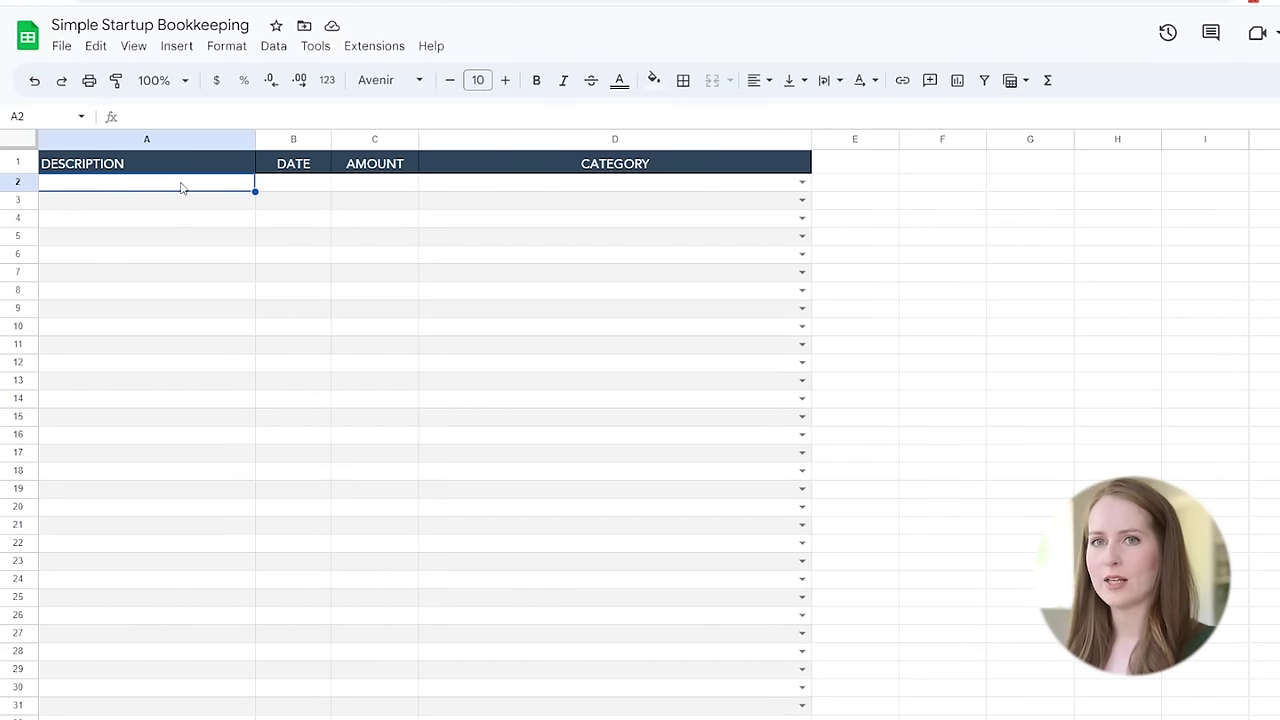
pyautogui.write('pens')
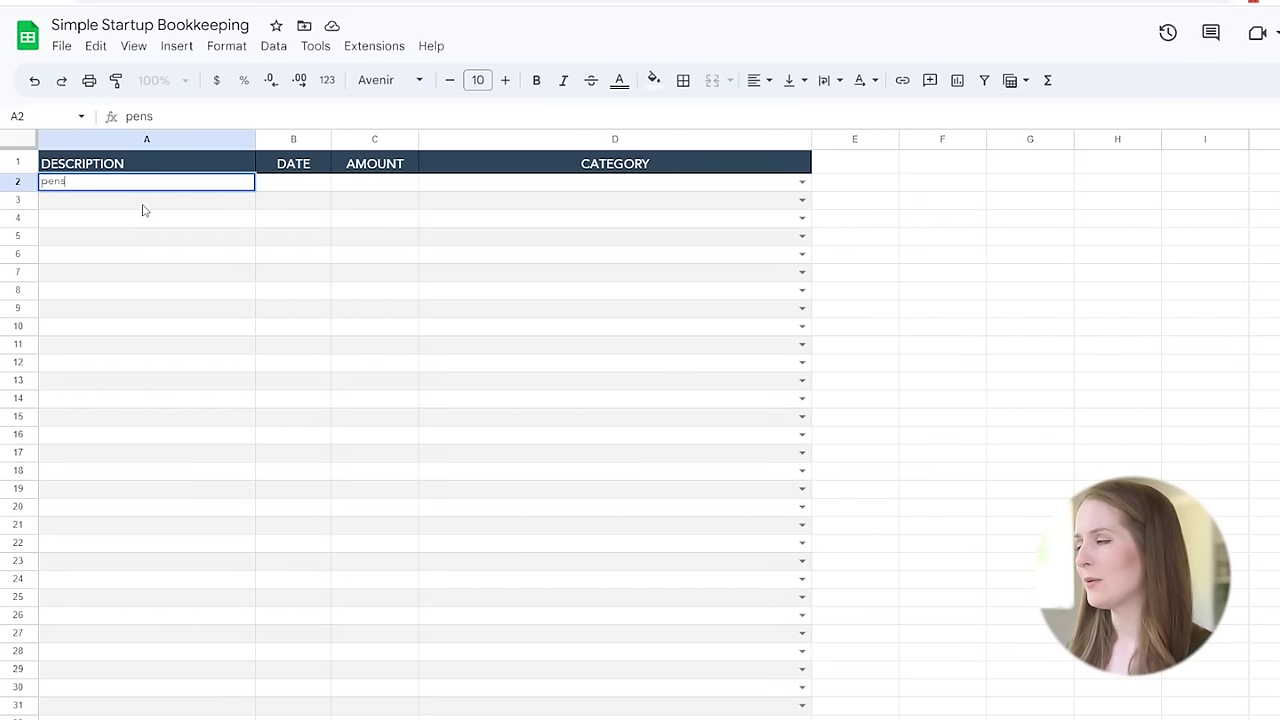
pyautogui.click(307, 193)
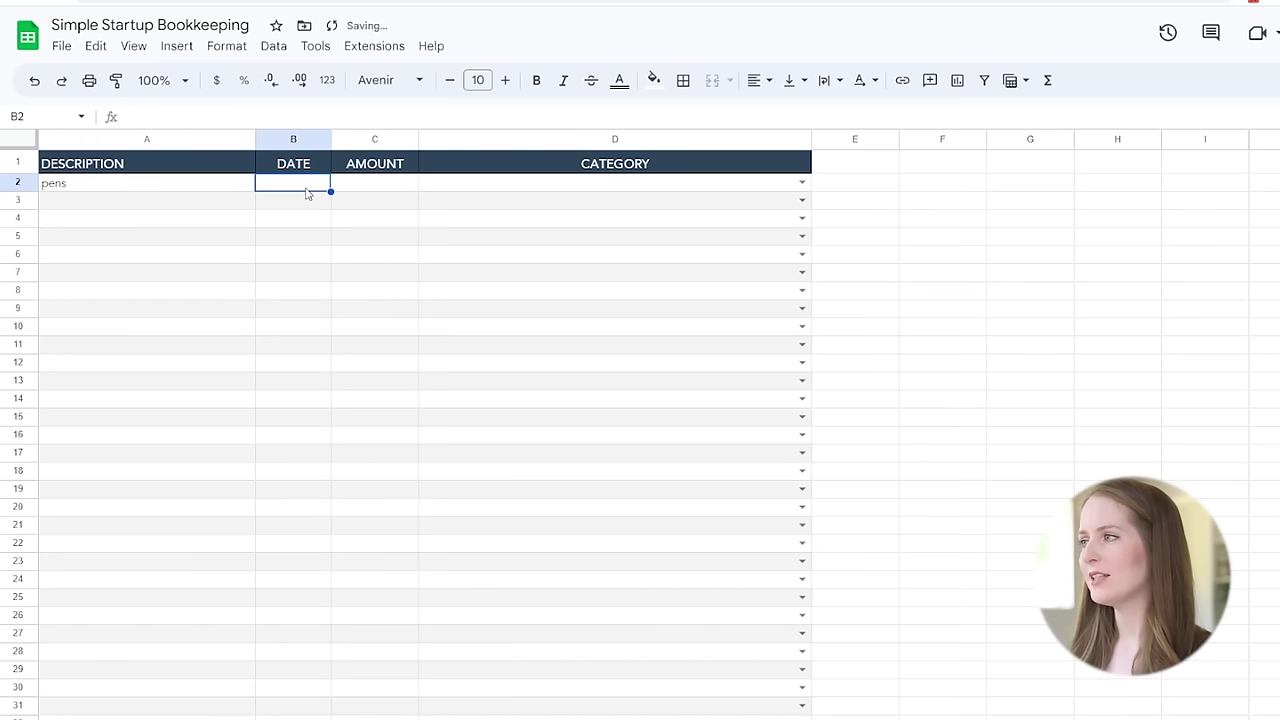
pyautogui.write('5/23/24')
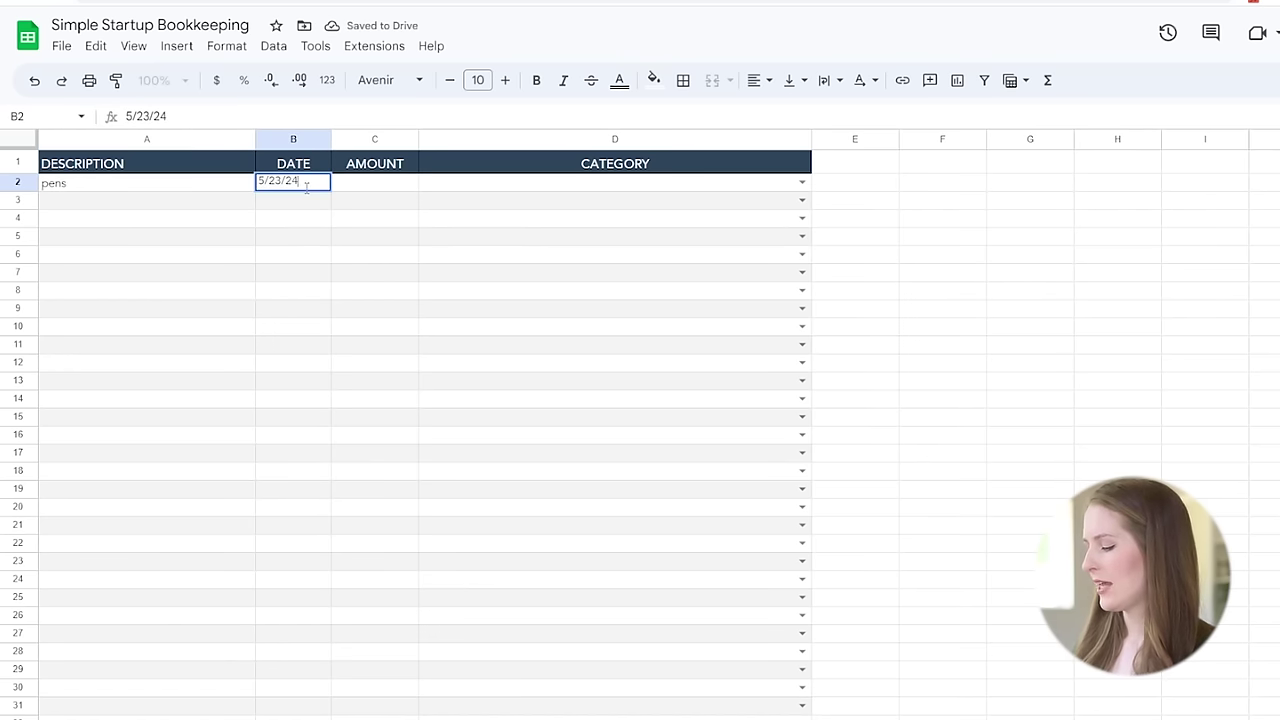
pyautogui.click(372, 184)
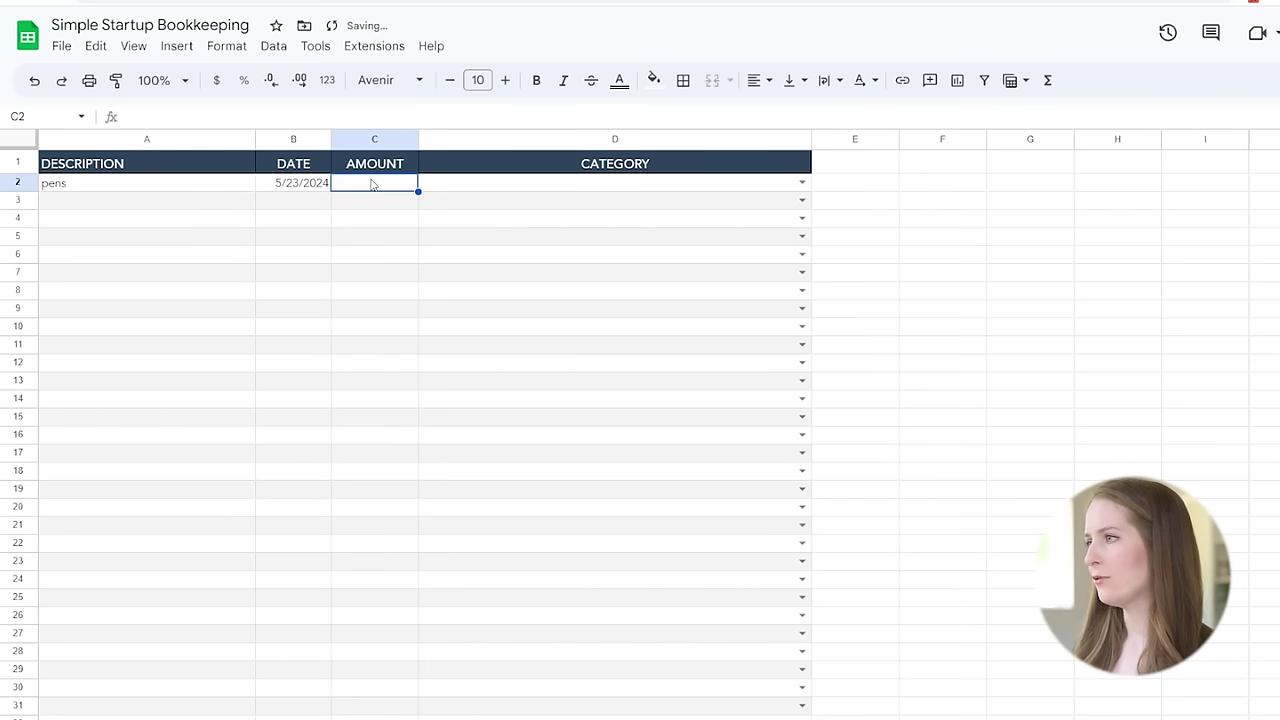
pyautogui.write('5.99')
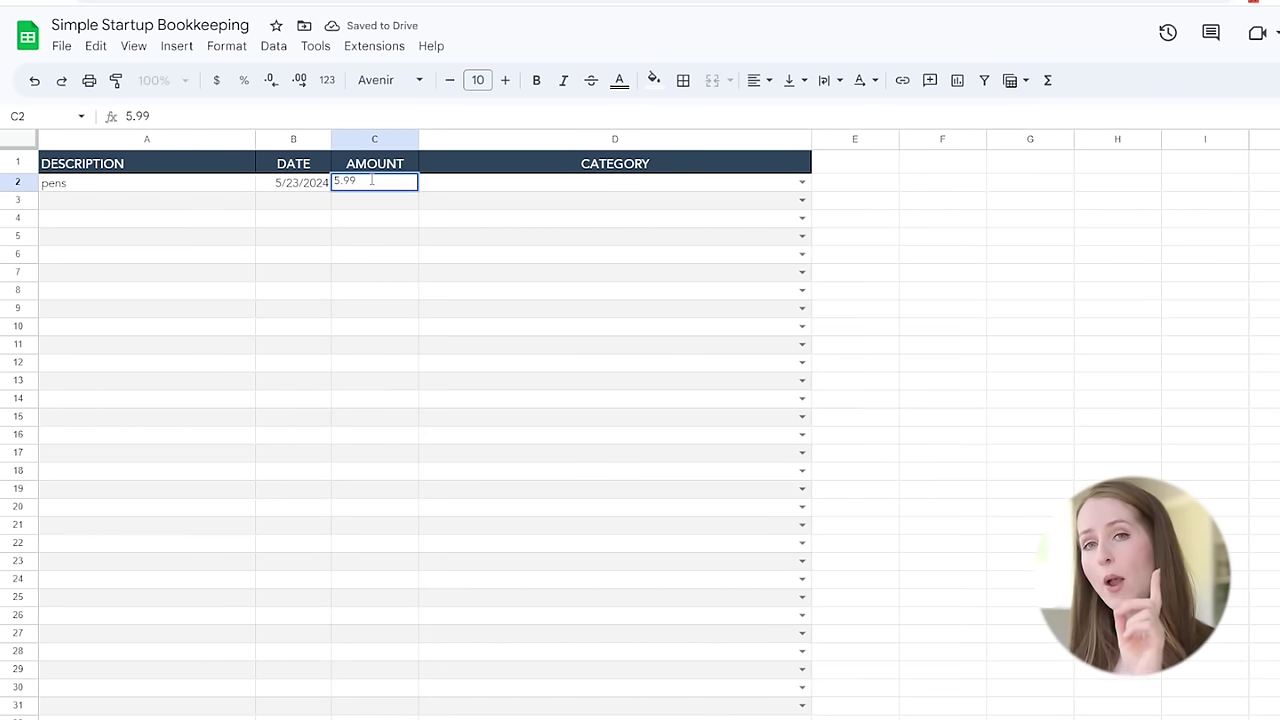
pyautogui.press('BackSpace')
pyautogui.press('BackSpace')
pyautogui.press('BackSpace')
pyautogui.press('BackSpace')
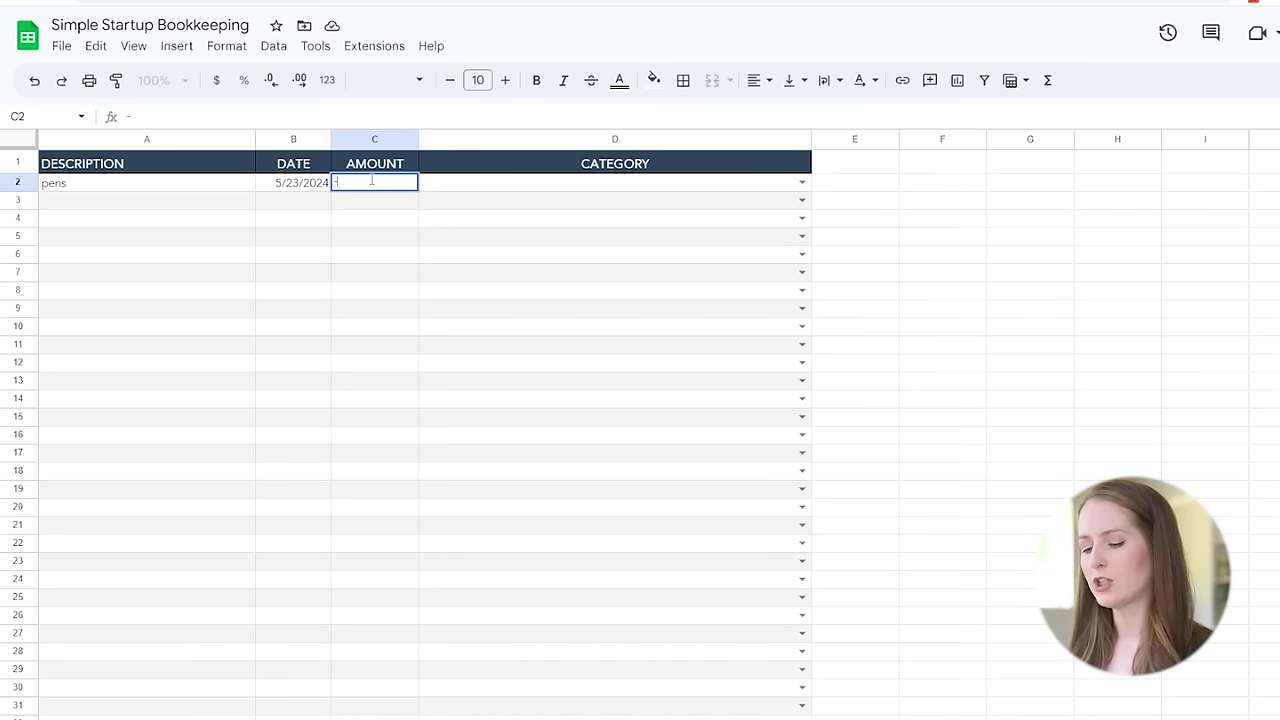
pyautogui.write('-5.99')
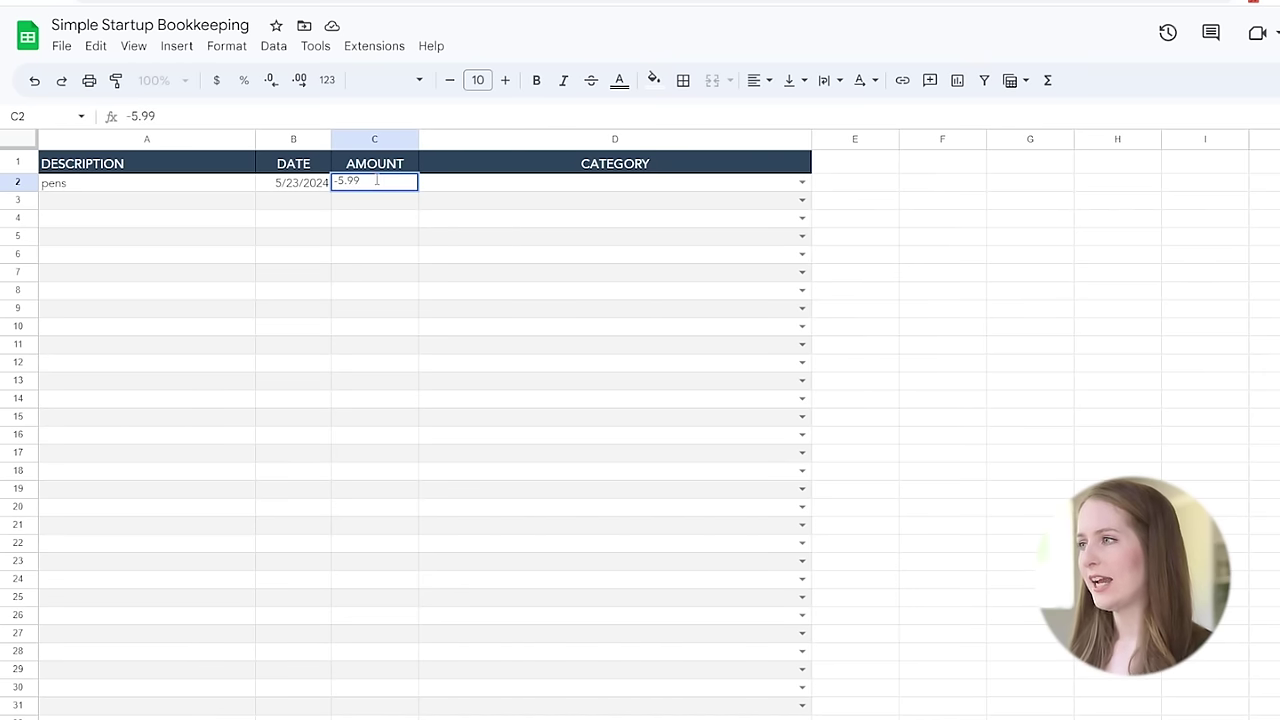
pyautogui.click(802, 184)
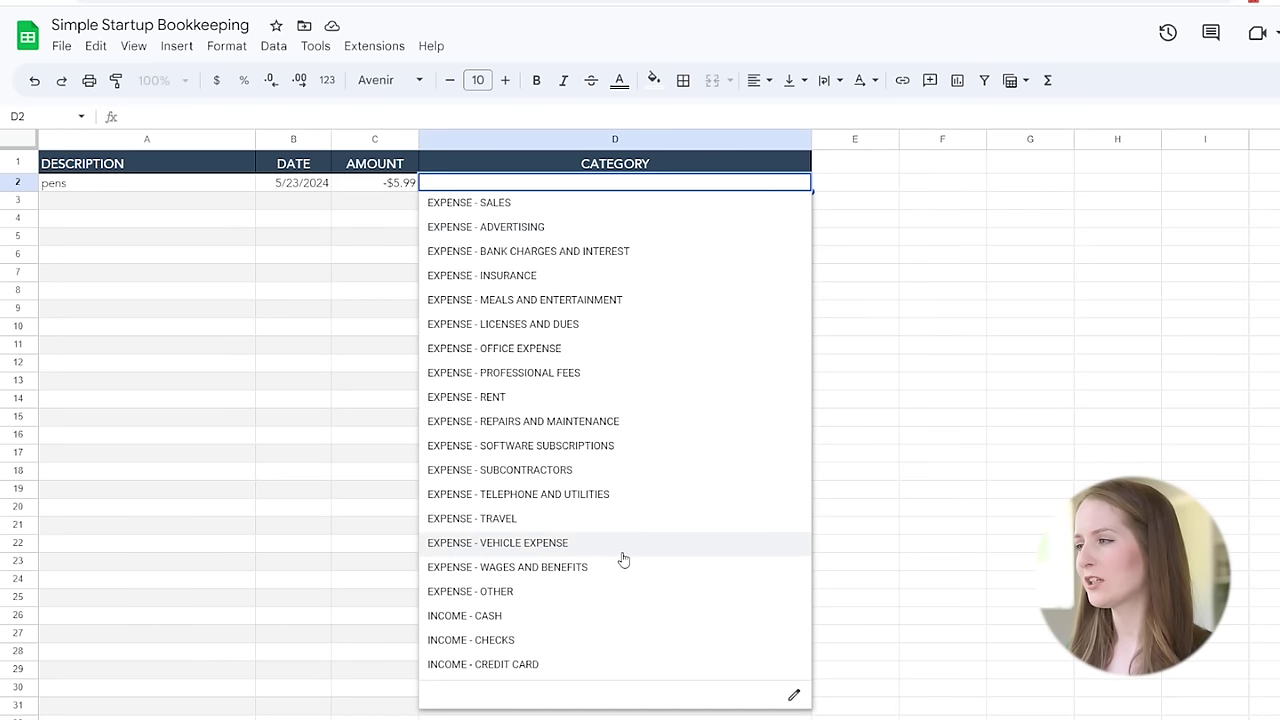
pyautogui.click(531, 352)
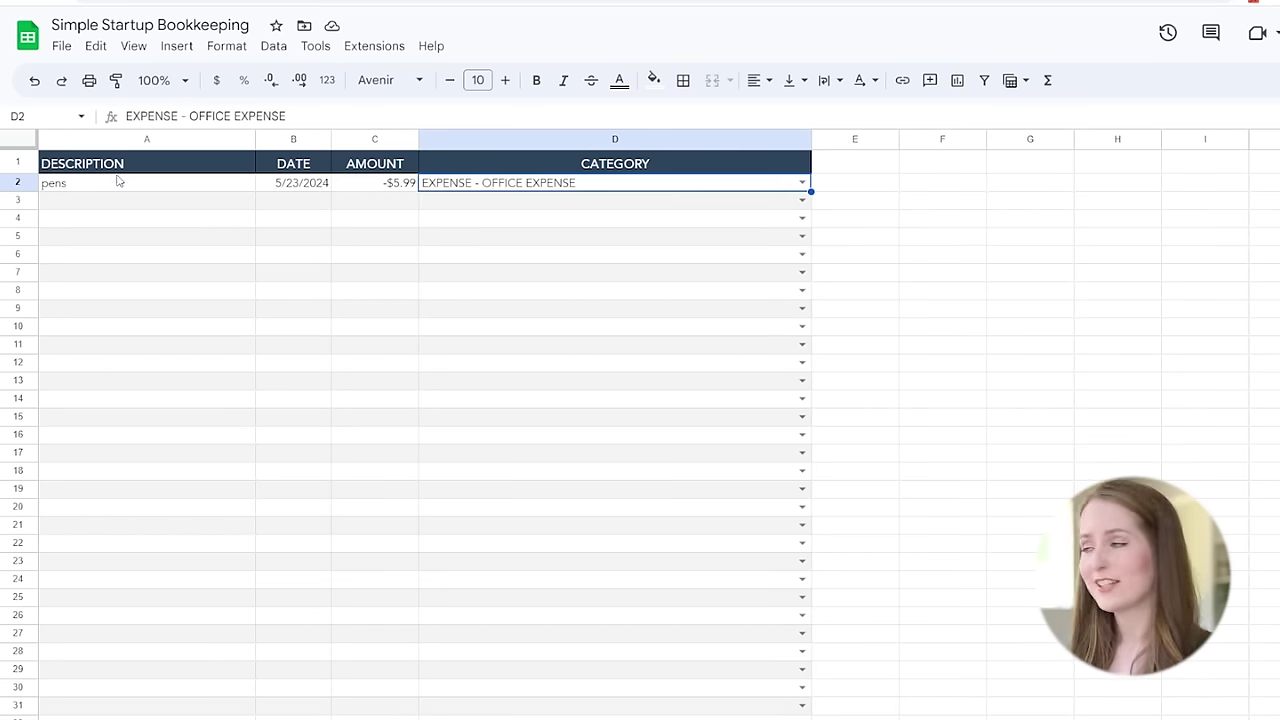
pyautogui.click(127, 209)
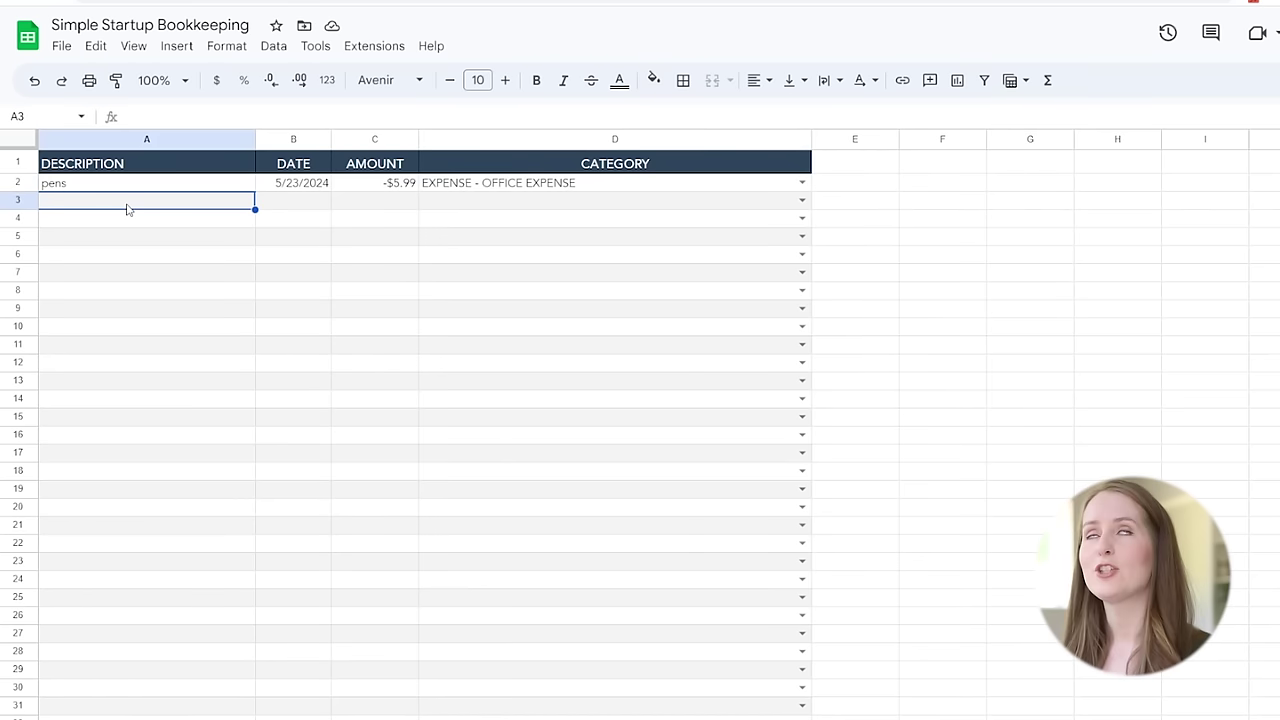
# - Enter oil change, 5/24/2024 and -$35.99 in row 3 under EXPENSE - VEHICLE EXPENSE
pyautogui.write('oi')
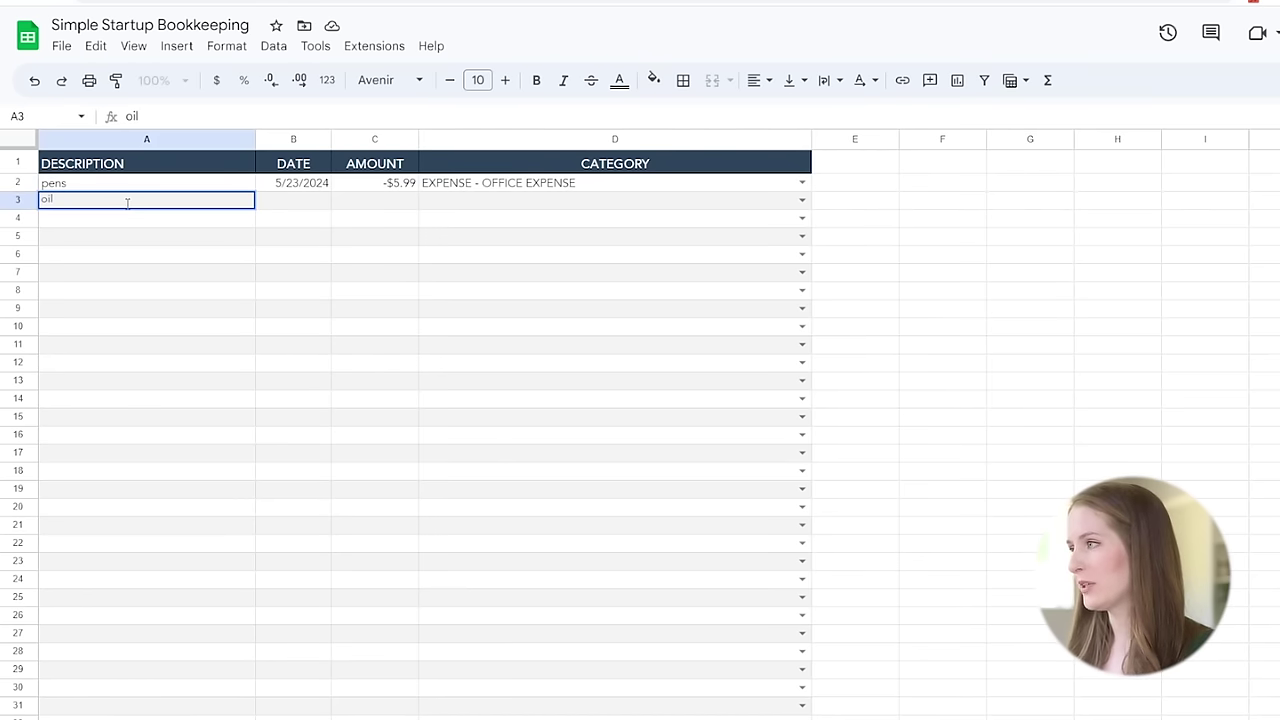
pyautogui.write('l')
pyautogui.write('change')
pyautogui.press('Tab')
pyautogui.write('5/24/2024')
pyautogui.click(381, 205)
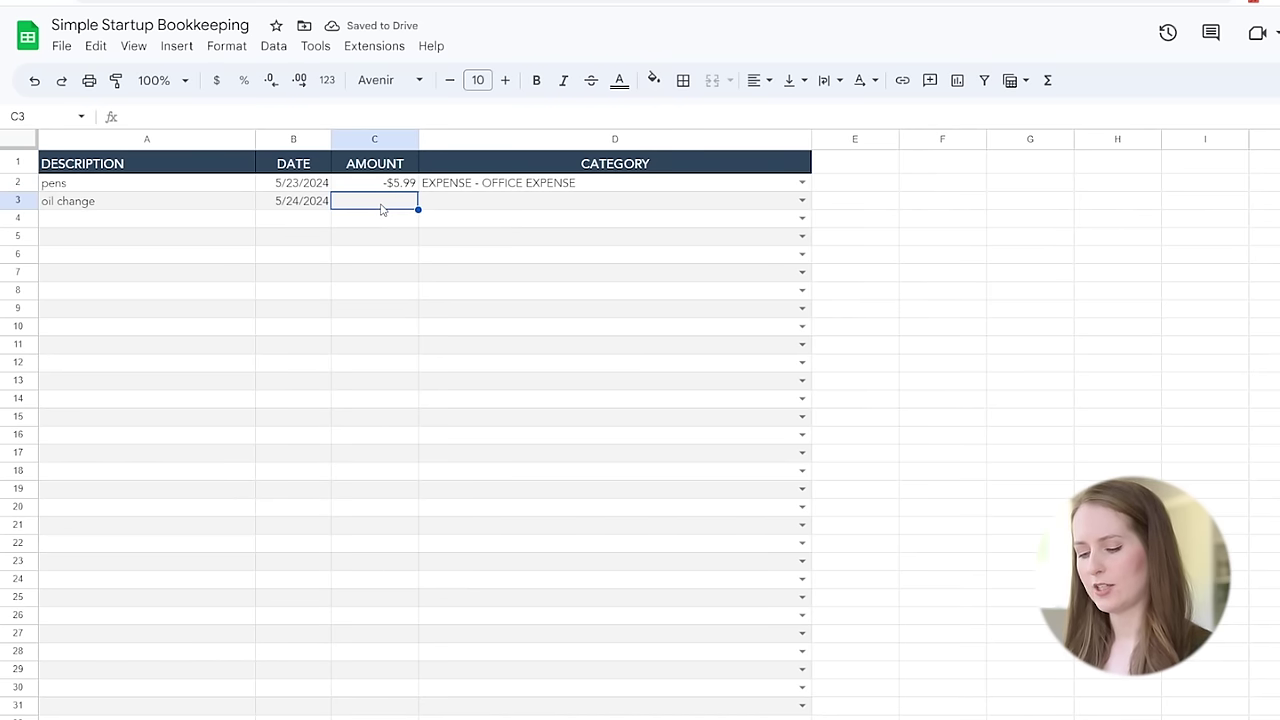
pyautogui.write('-$3')
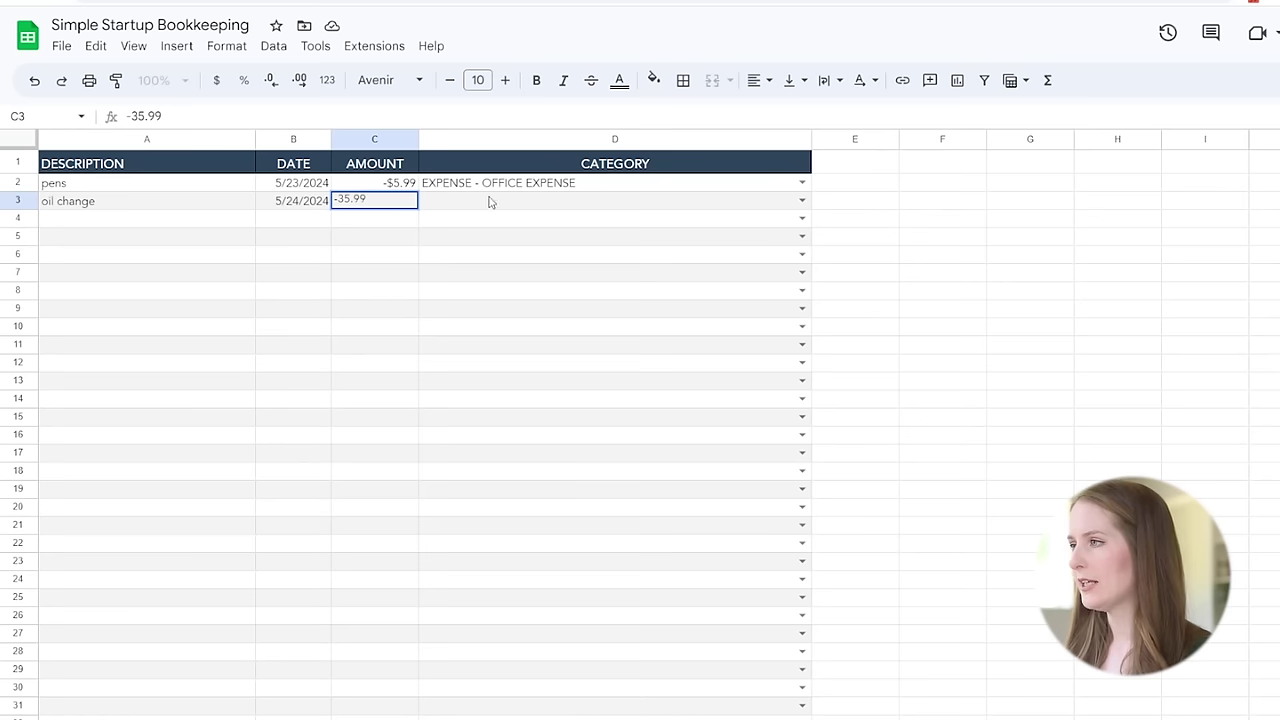
pyautogui.write('5.99')
pyautogui.click(801, 201)
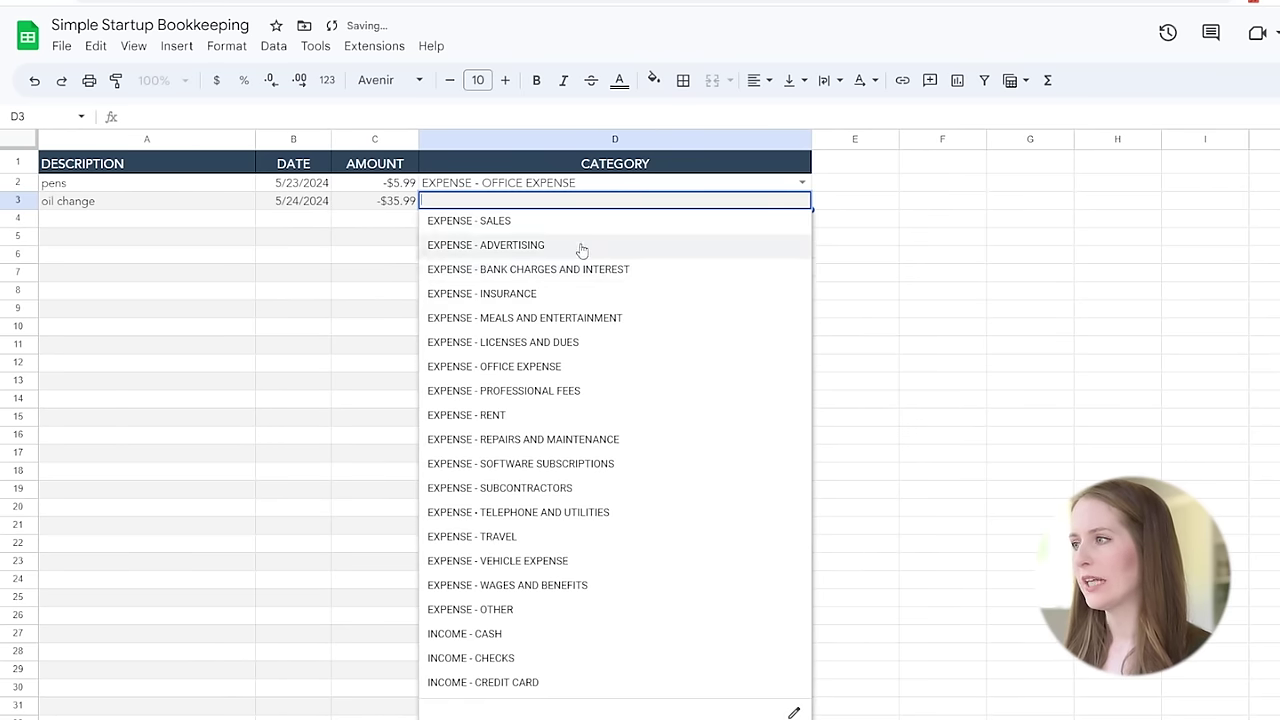
pyautogui.click(536, 563)
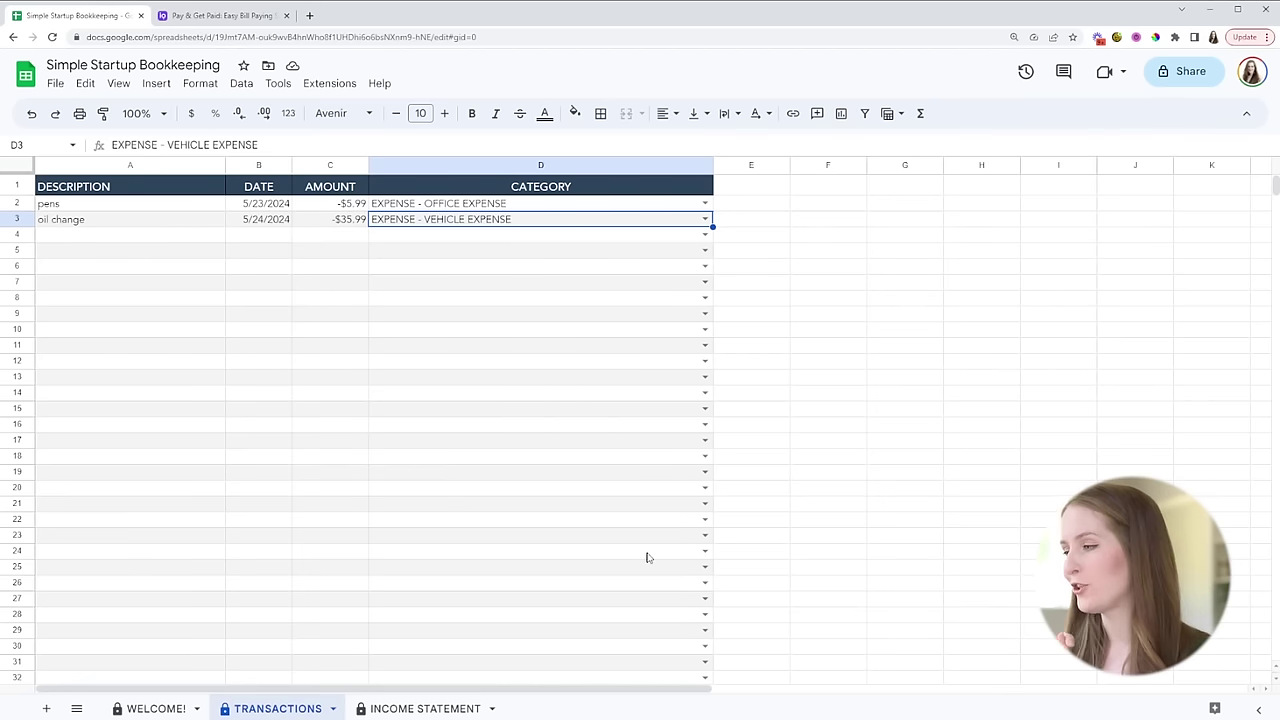
pyautogui.click(425, 710)
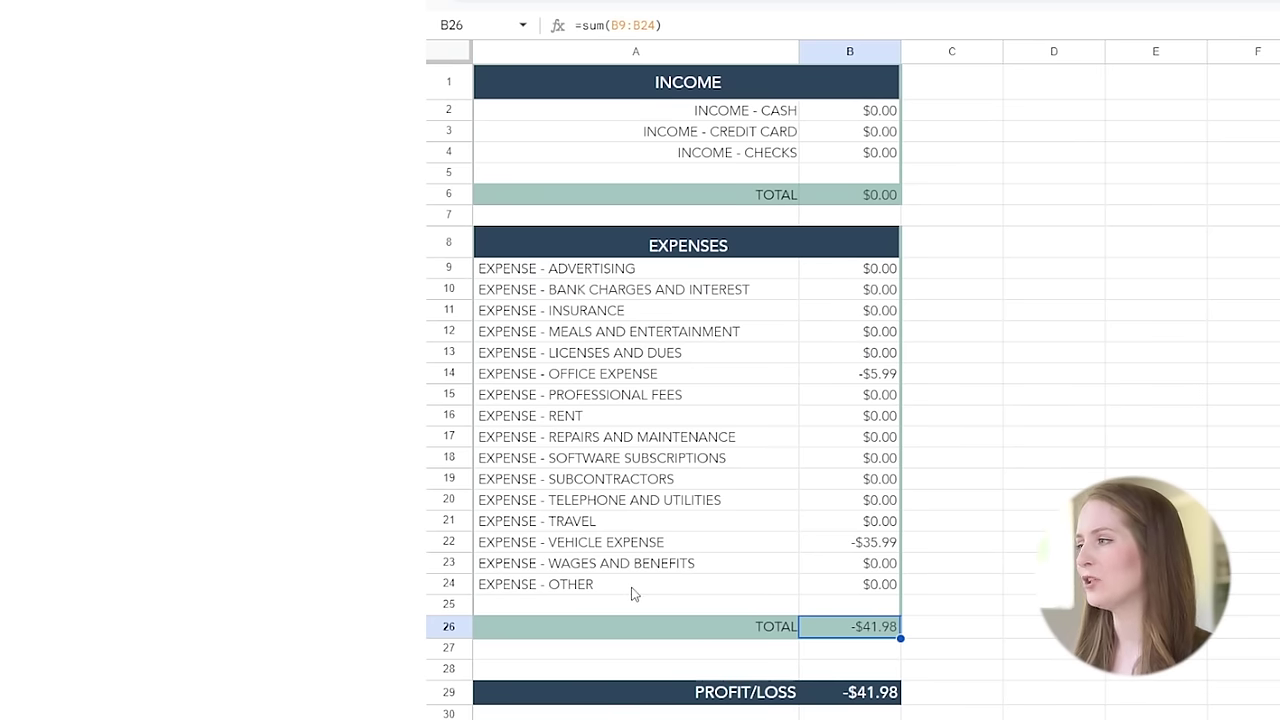
pyautogui.click(806, 374)
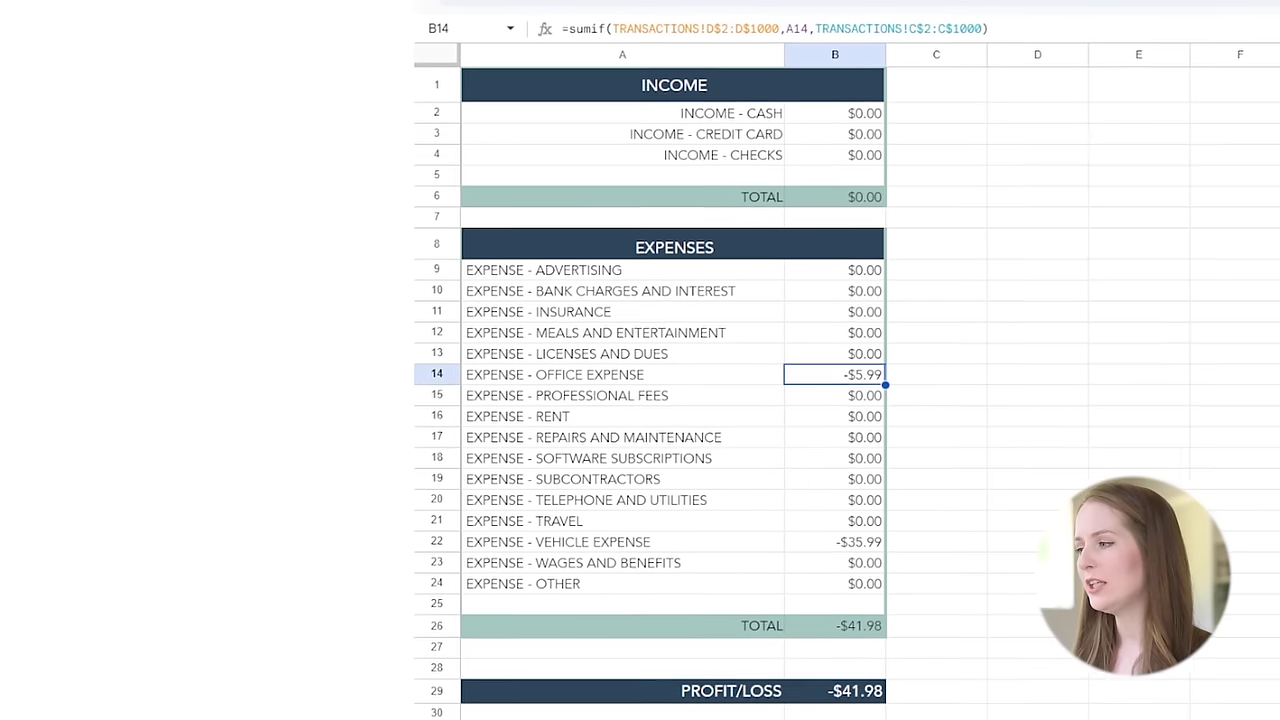
pyautogui.hotkey('ctrl', 'shift', 'pageup')
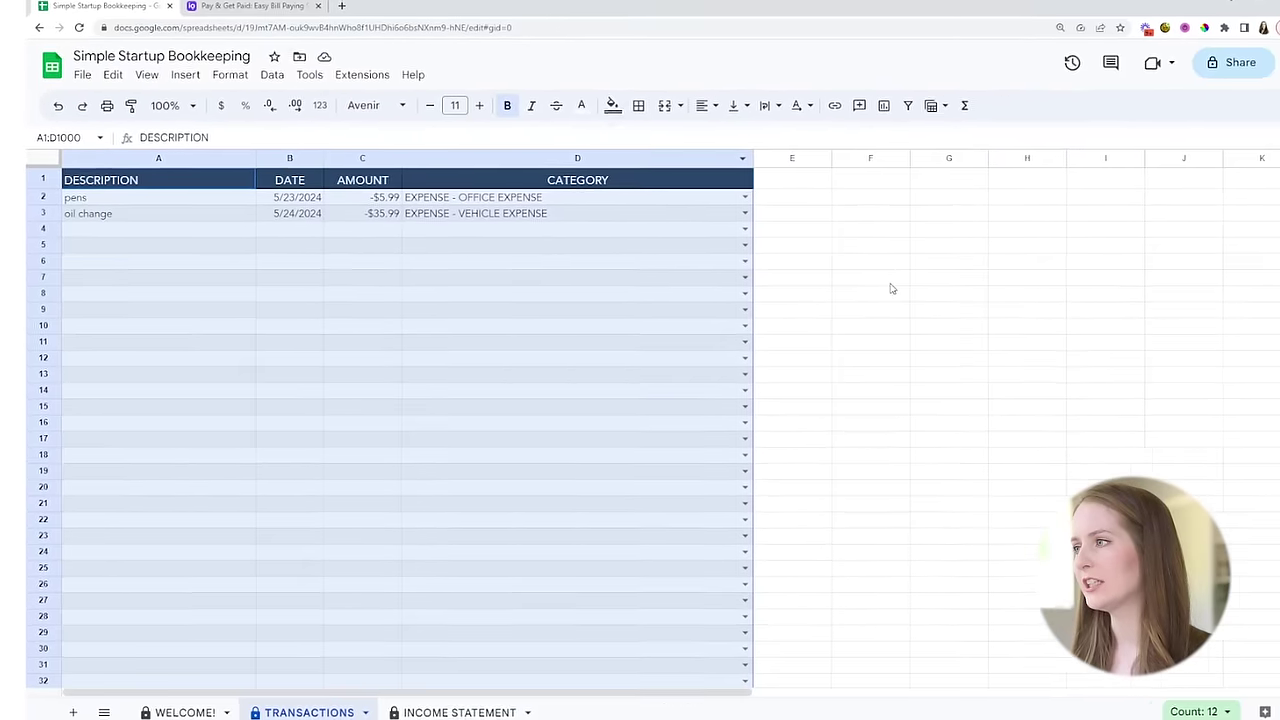
pyautogui.click(890, 284)
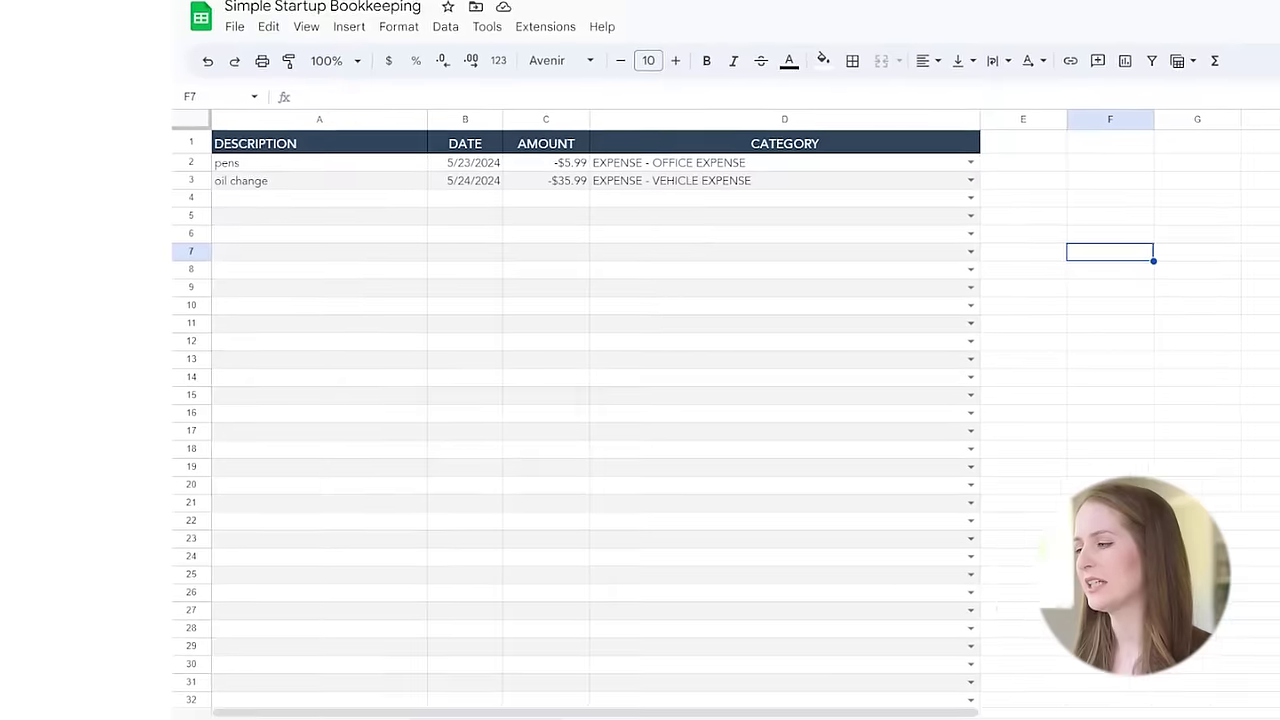
pyautogui.hotkey('ctrl', 'shift', 'pagedown')
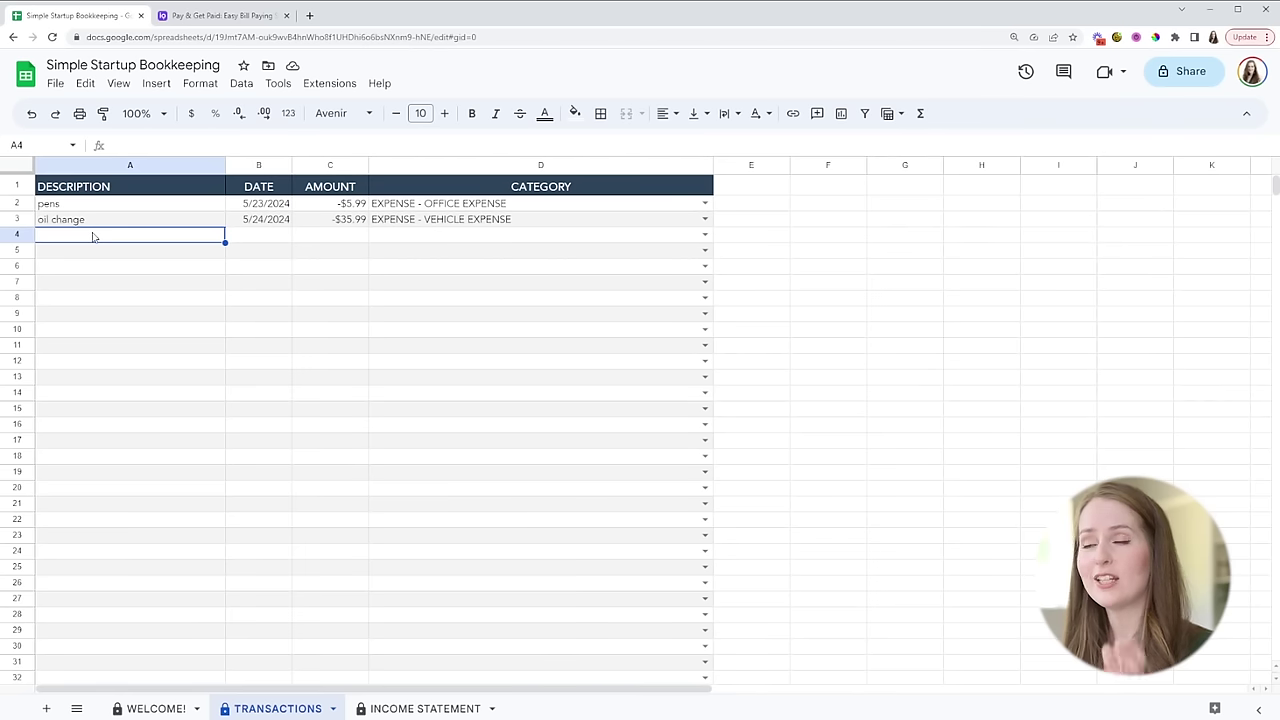
# - Add website design, 5/24/2024, -1500 in row 4, categorized as EXPENSE - SUBCONTRACTORS
pyautogui.write('webs')
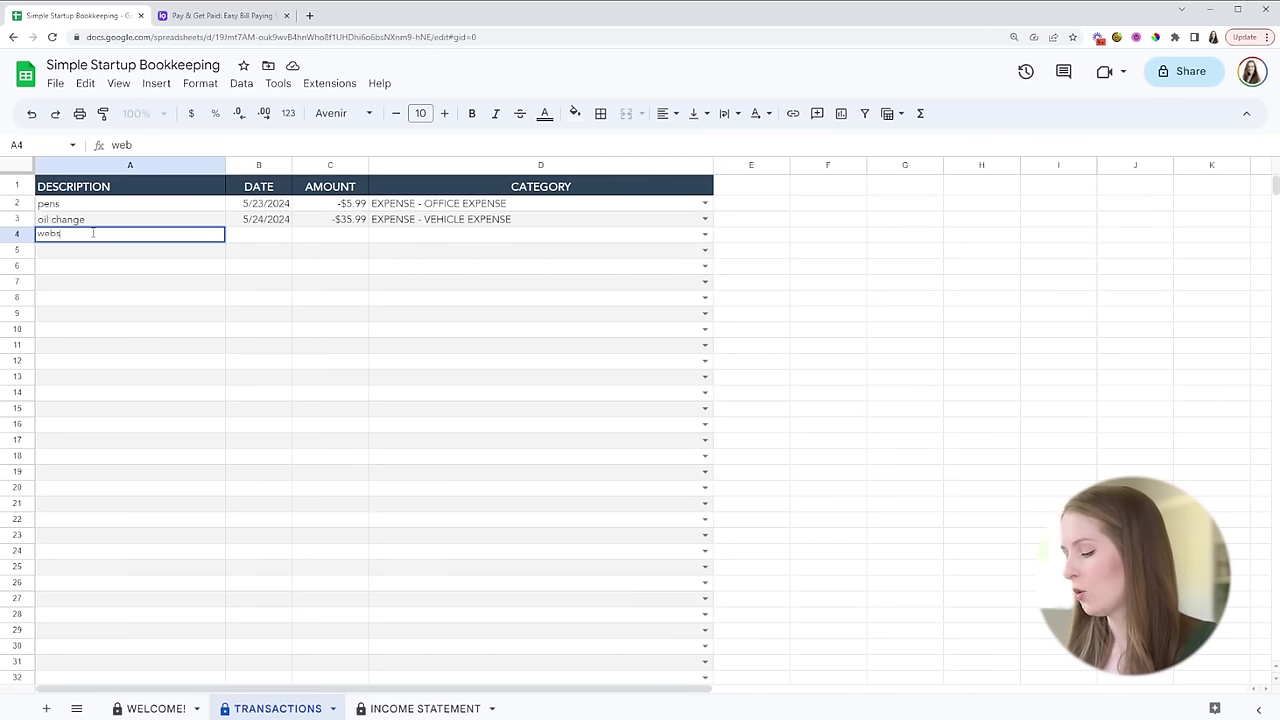
pyautogui.write('ite design')
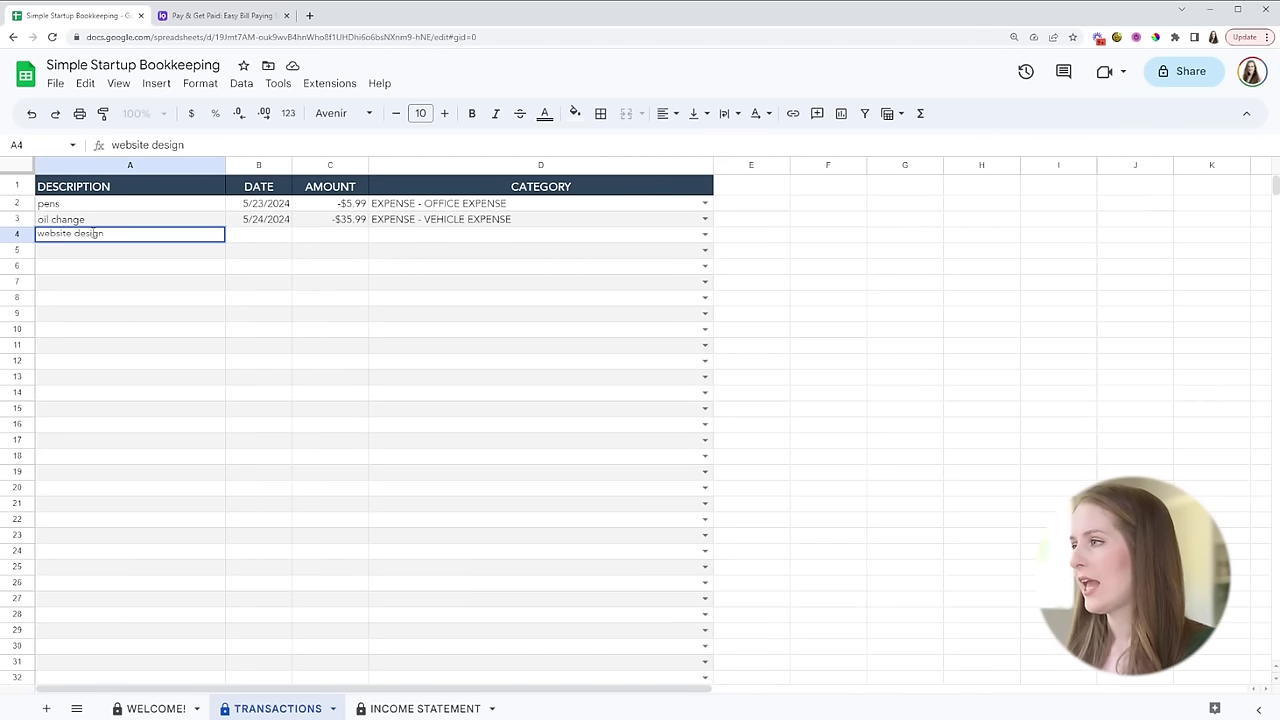
pyautogui.click(274, 236)
pyautogui.write('5')
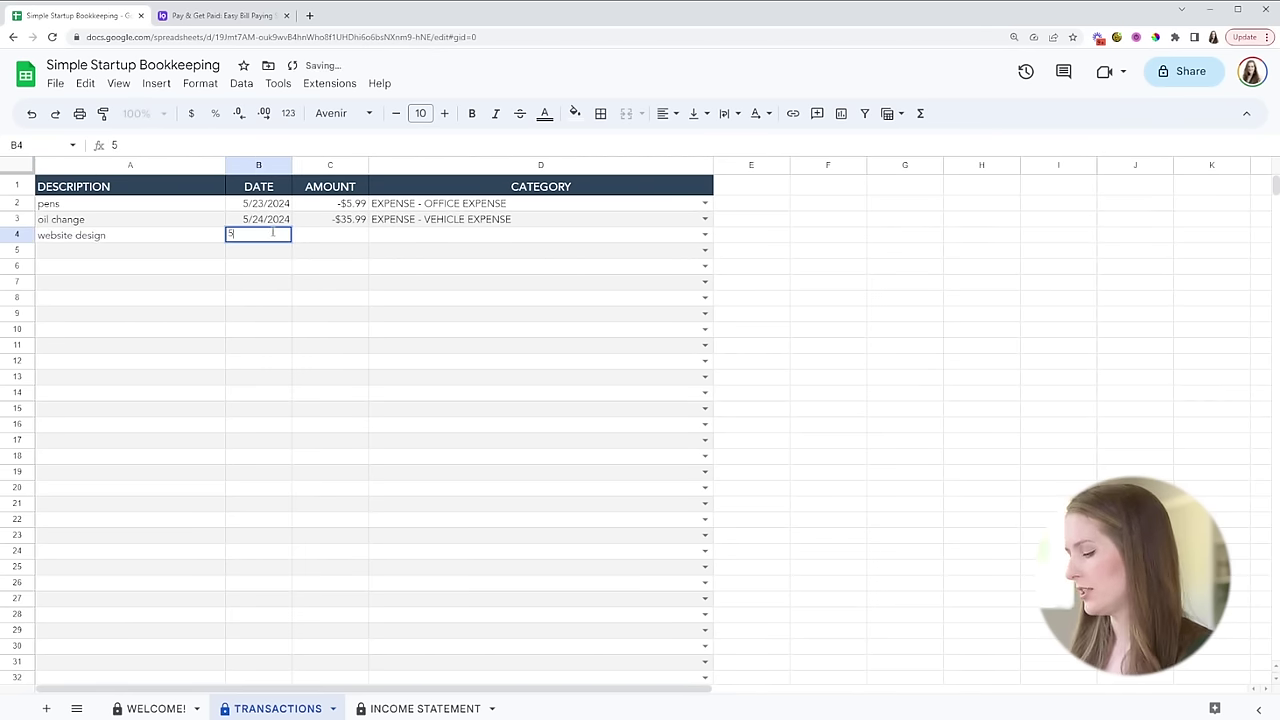
pyautogui.write('/24/2024')
pyautogui.press('Tab')
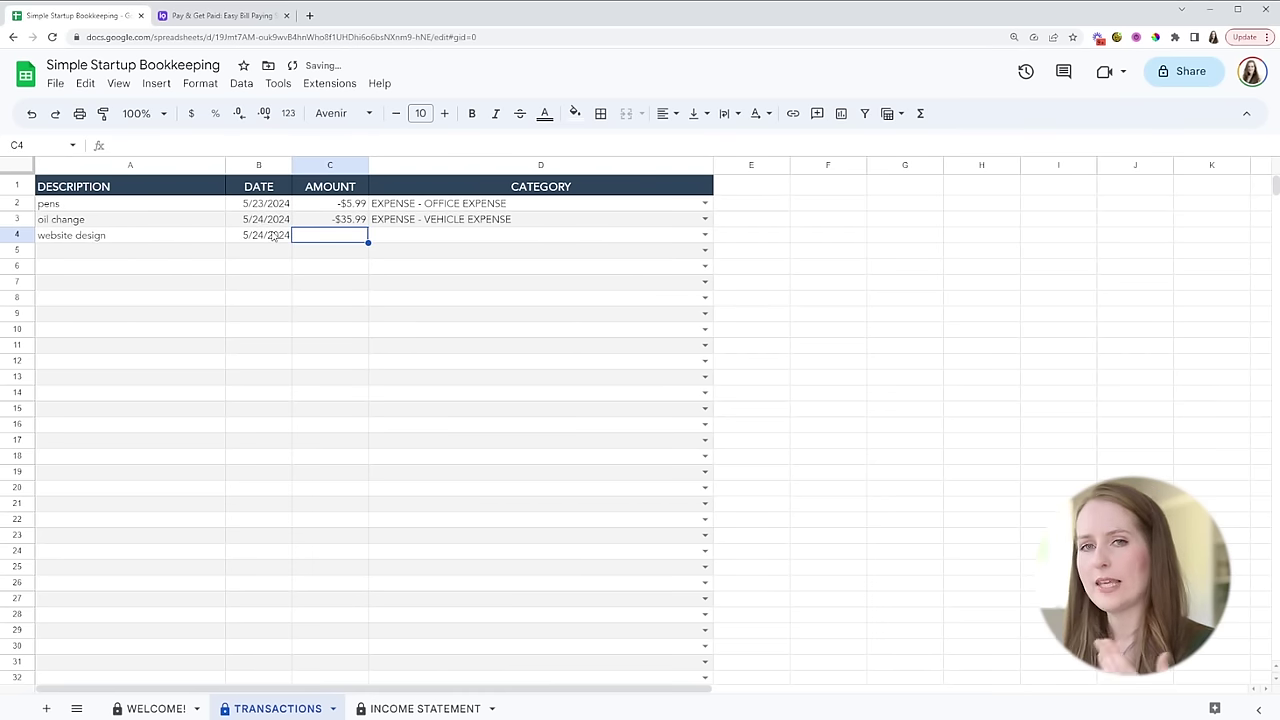
pyautogui.write('-1500')
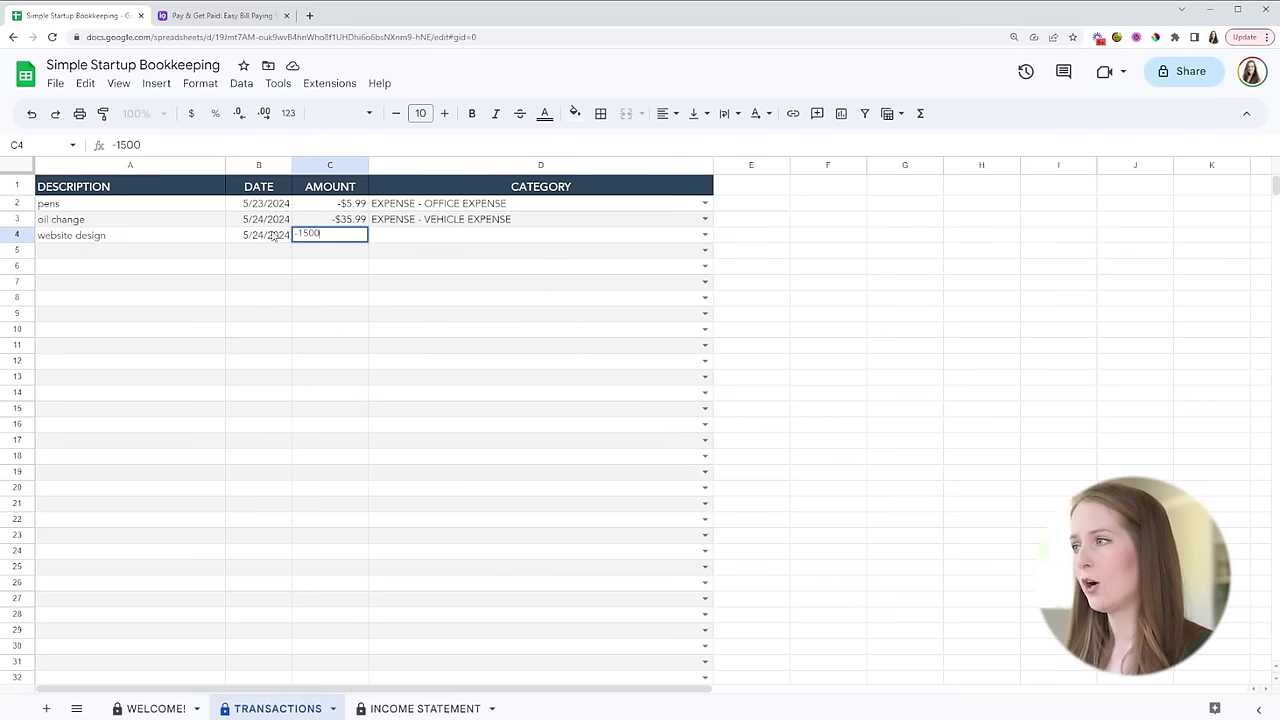
pyautogui.click(704, 235)
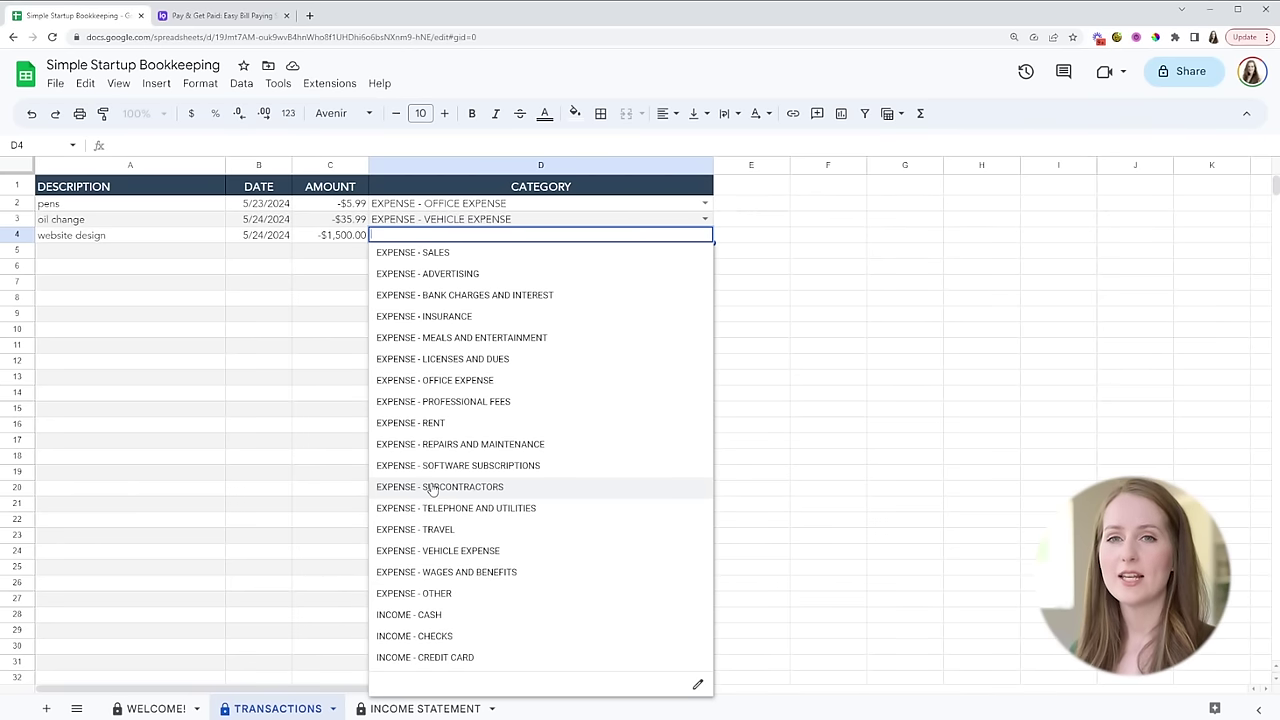
pyautogui.click(432, 487)
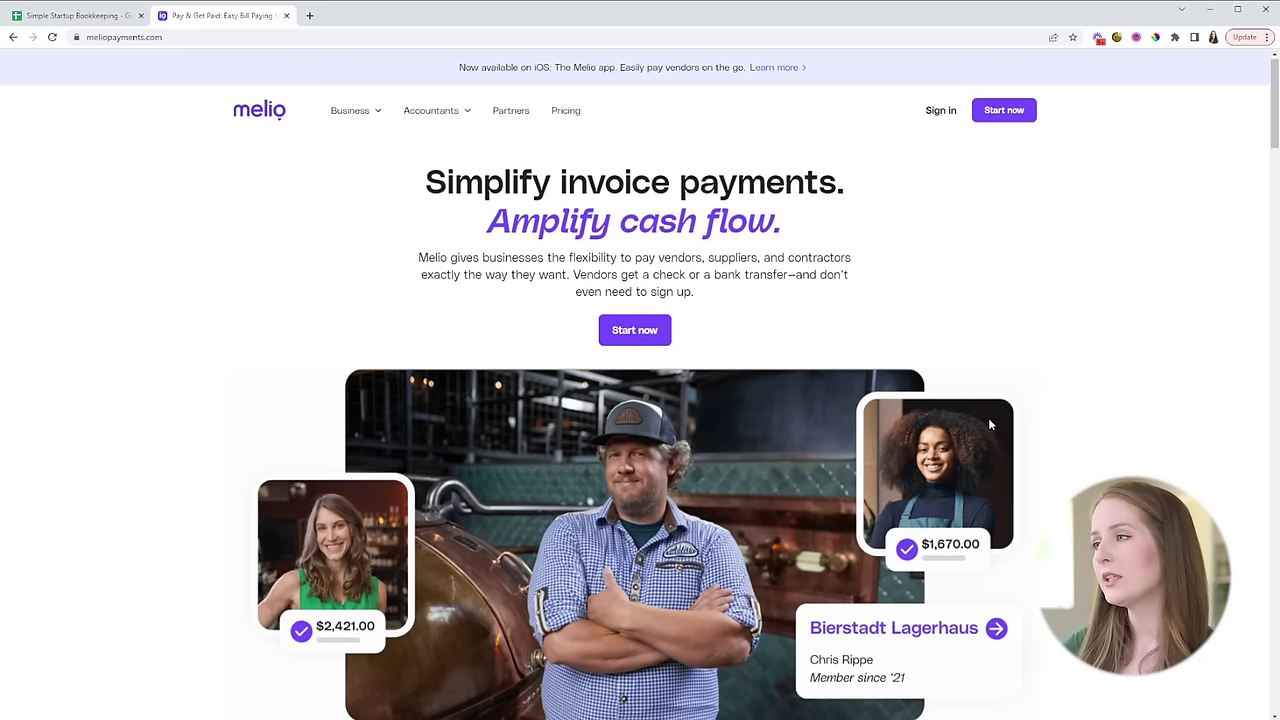
# - Scroll down the Melio homepage and back up to the top
pyautogui.scroll(-4, 1086, 394)
pyautogui.scroll(-4, 1088, 393)
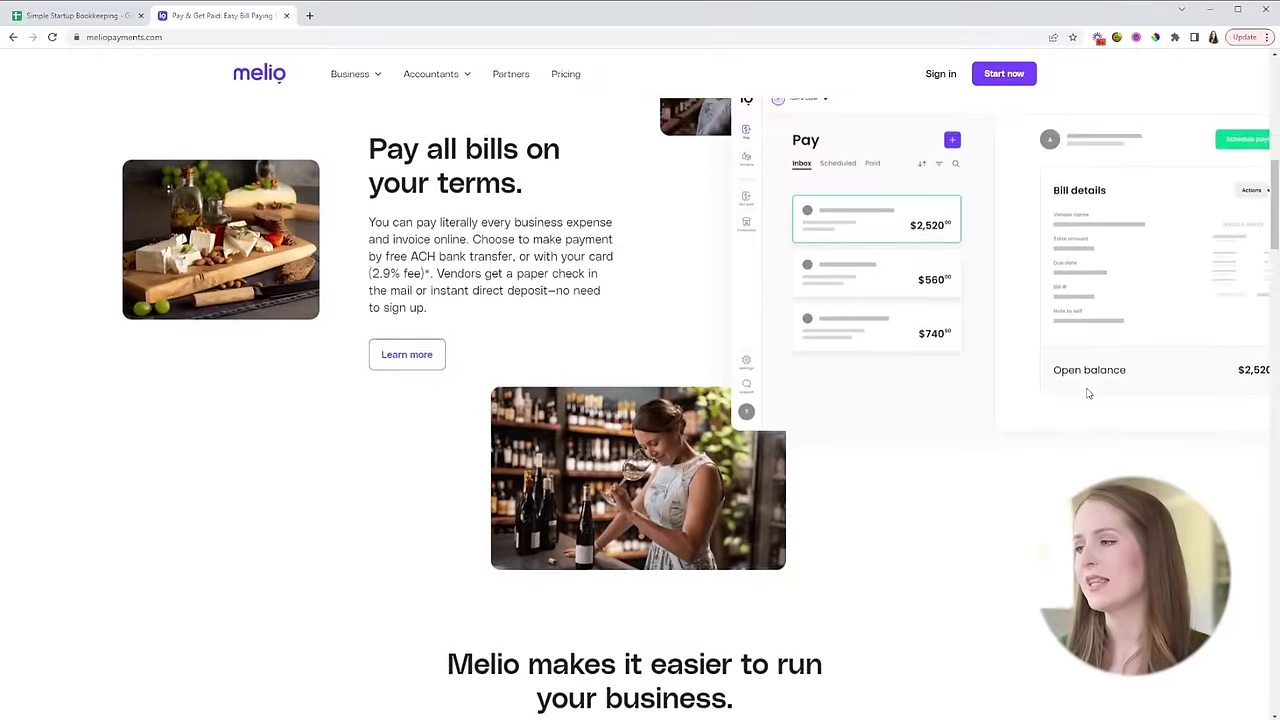
pyautogui.scroll(3, 1088, 394)
pyautogui.scroll(1, 1000, 430)
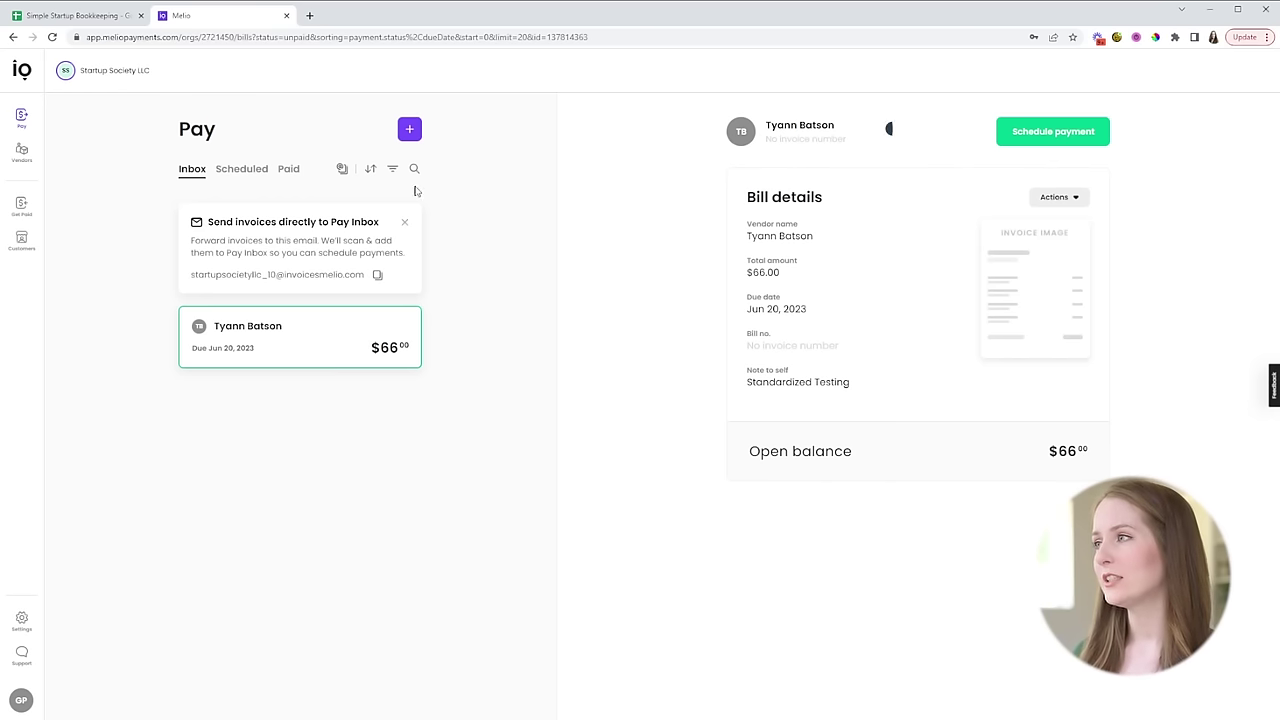
# - Manually add a $500 bill, number 4, for the saved vendor, due Jun 30, 2023, and save it
pyautogui.click(405, 132)
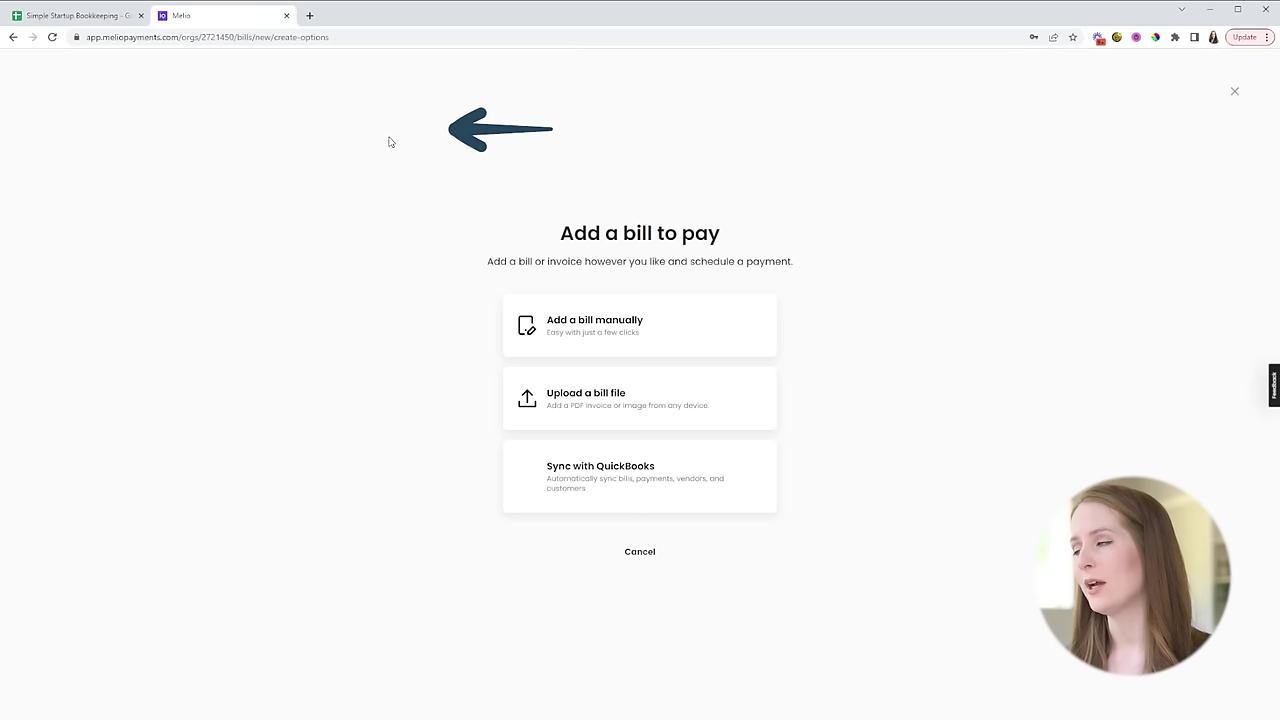
pyautogui.click(622, 341)
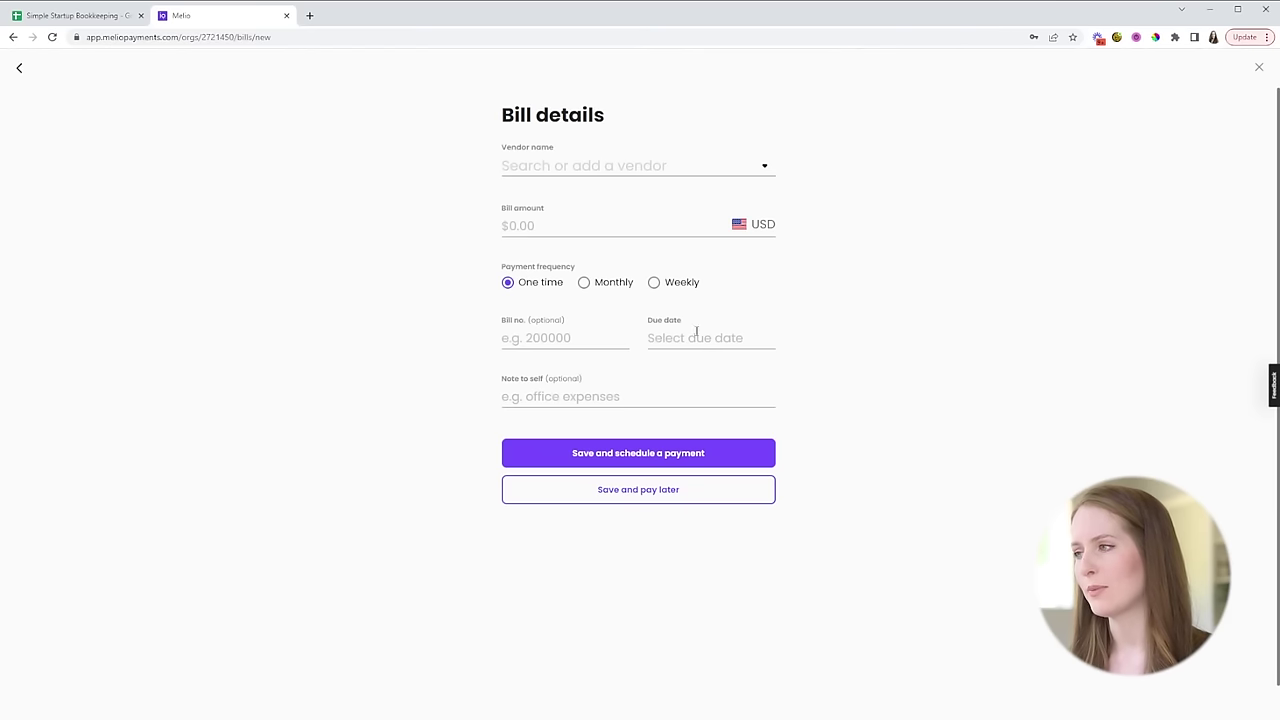
pyautogui.click(574, 162)
pyautogui.click(555, 240)
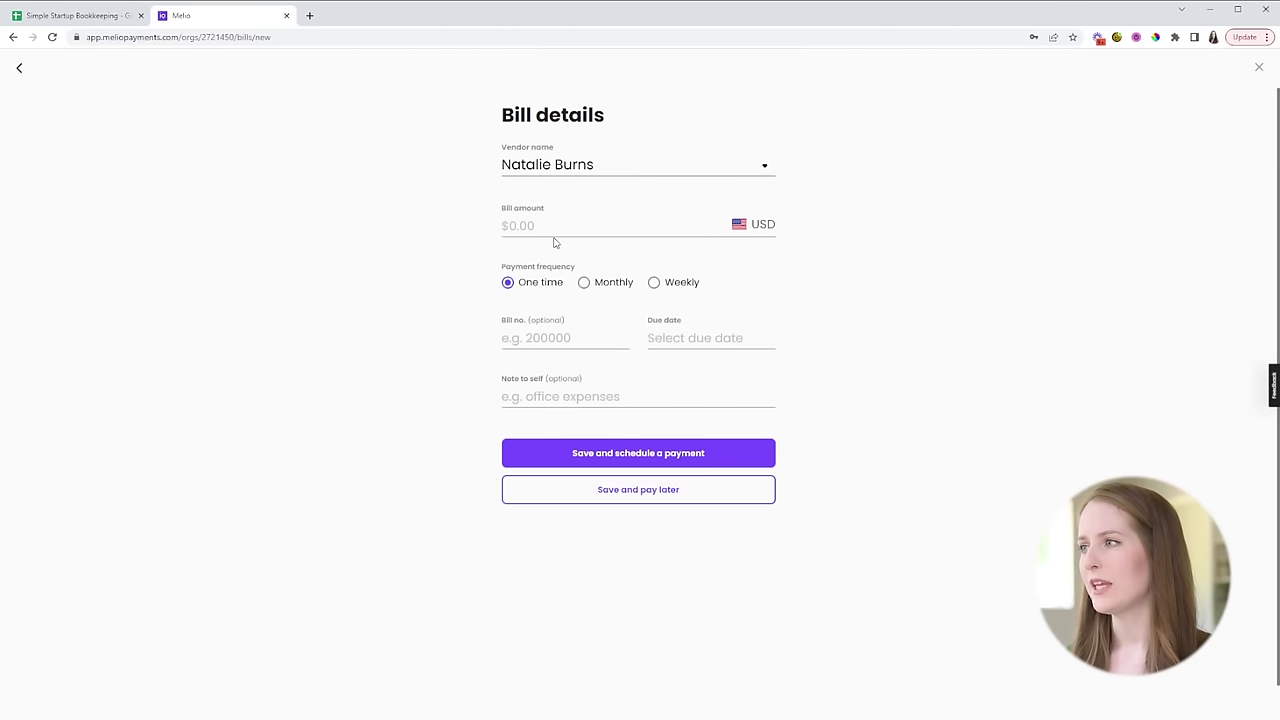
pyautogui.click(563, 225)
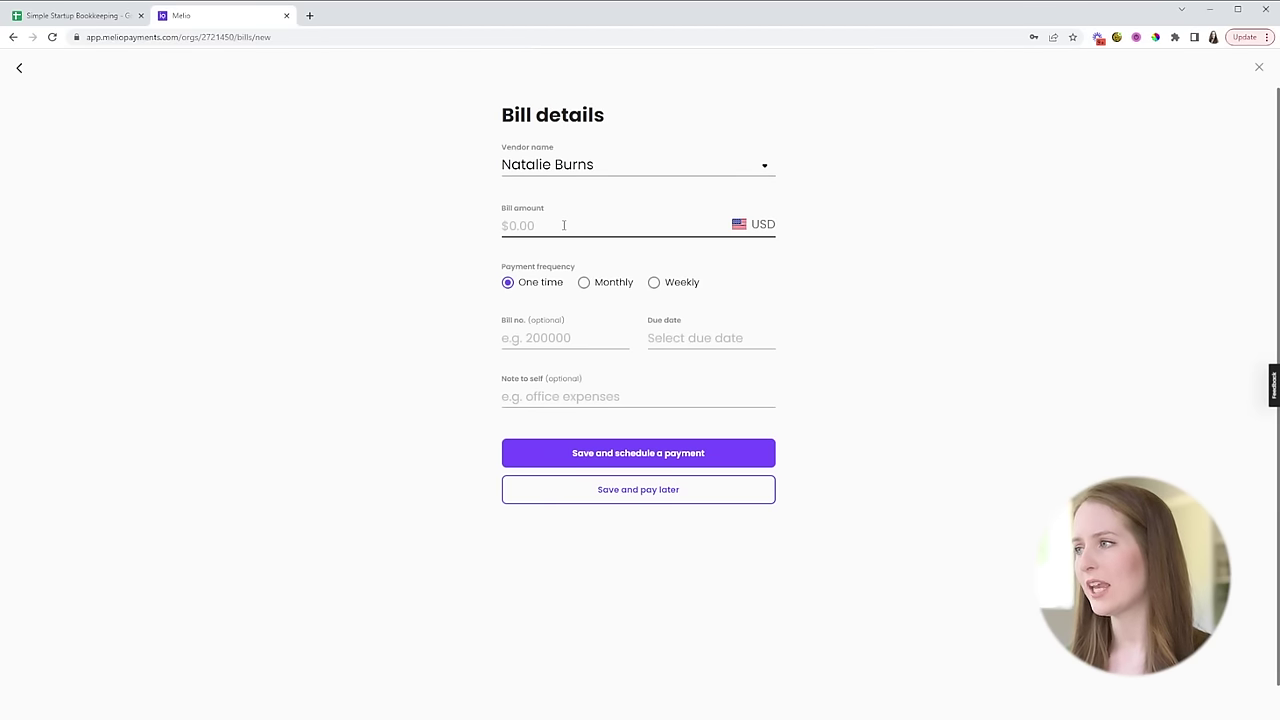
pyautogui.write('500')
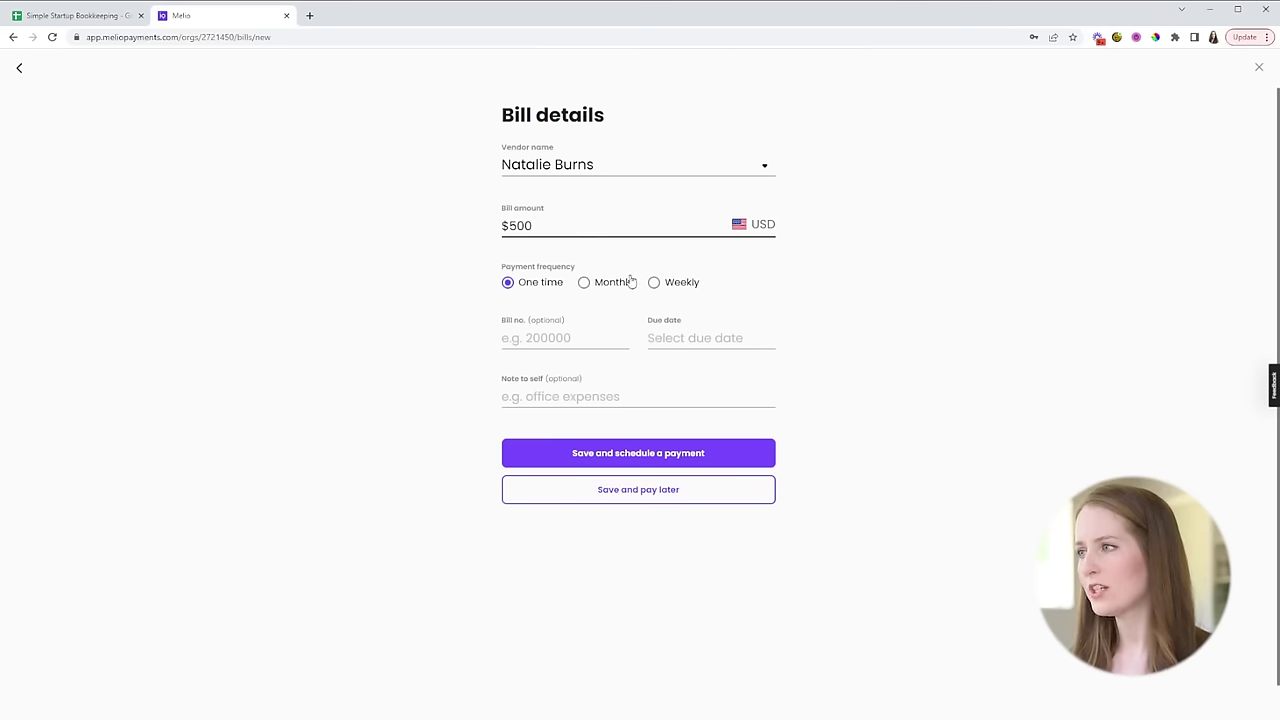
pyautogui.click(586, 338)
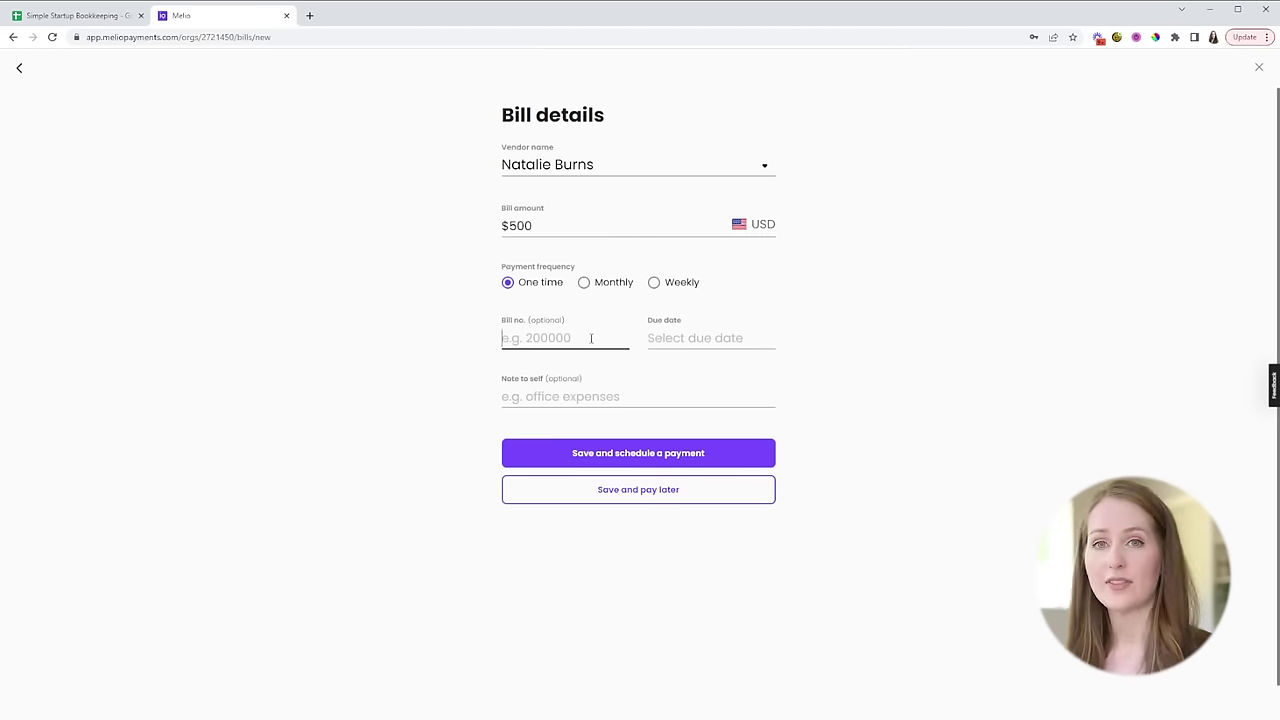
pyautogui.write('4')
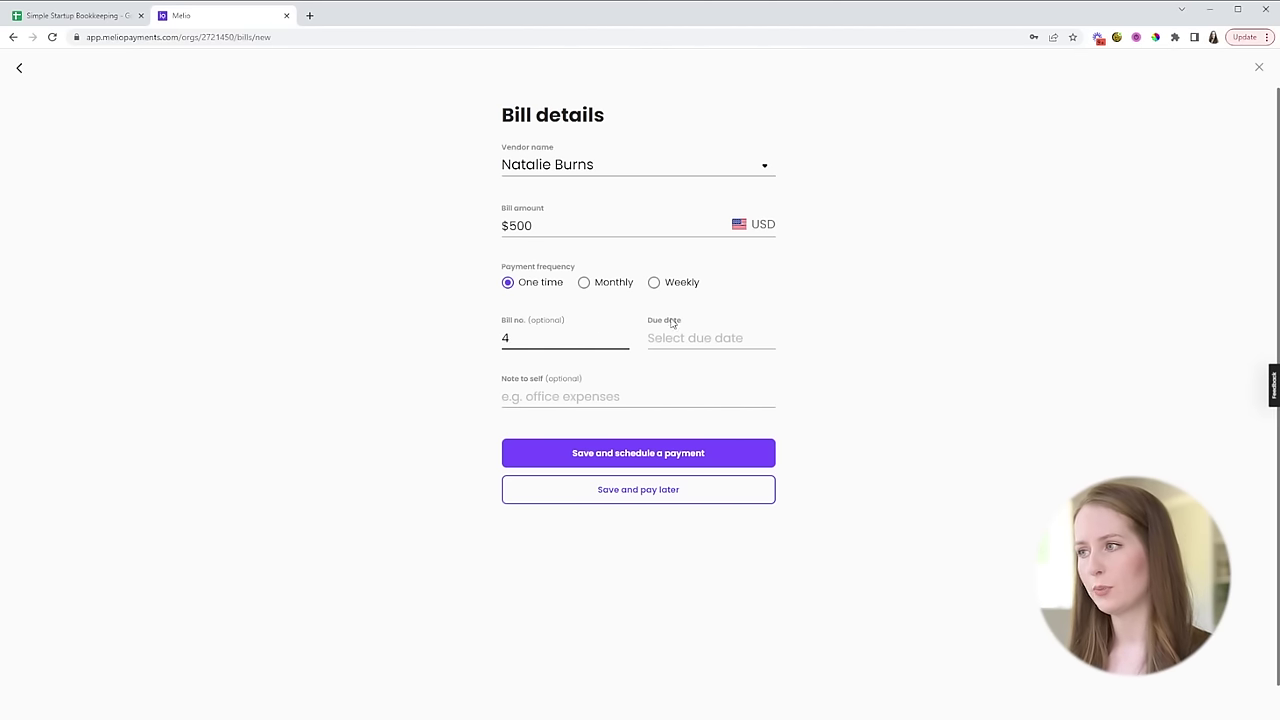
pyautogui.click(694, 337)
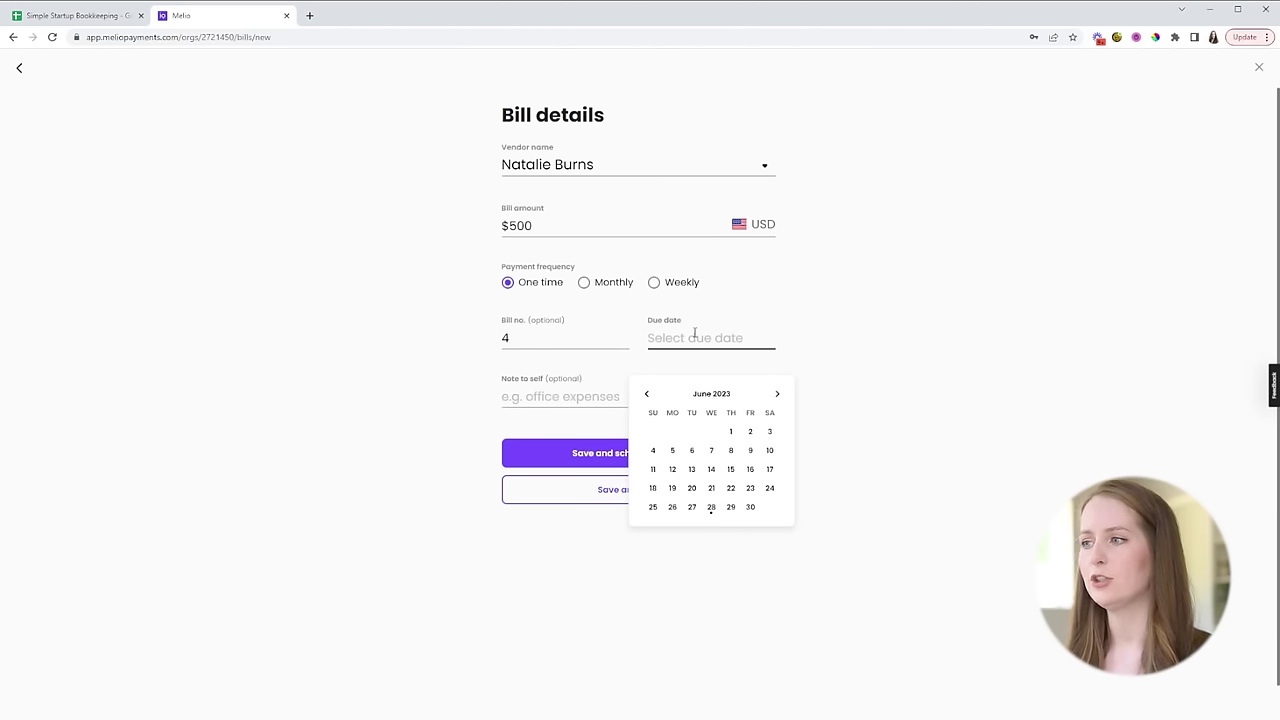
pyautogui.click(751, 507)
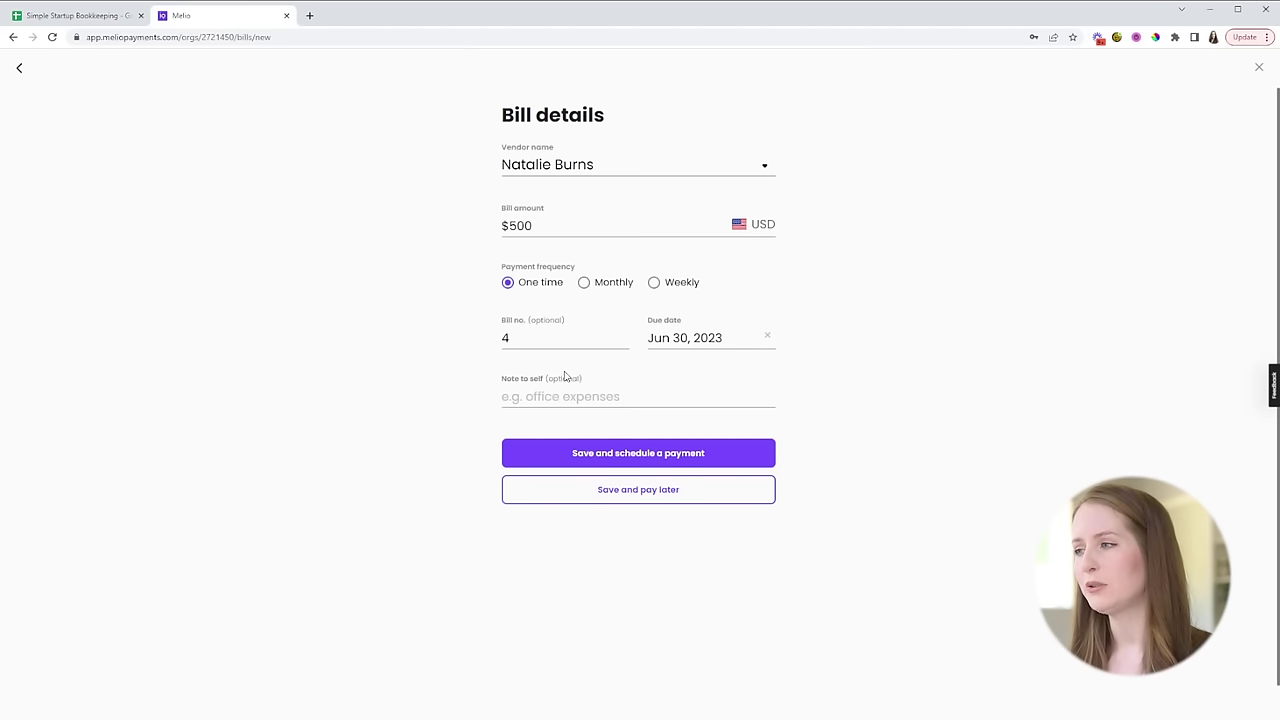
pyautogui.click(610, 453)
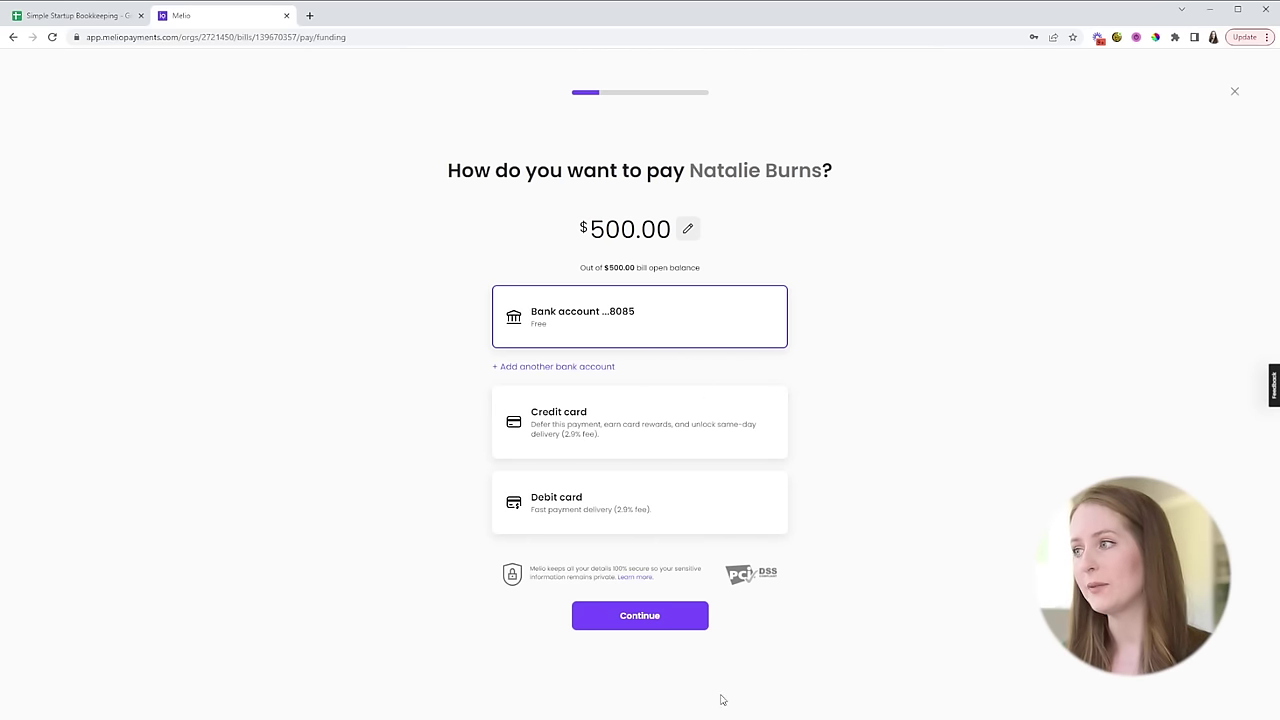
# - Schedule the $500 payment from the bank account for Jul 12, 2023, then load Melio's sign-up address
pyautogui.click(690, 633)
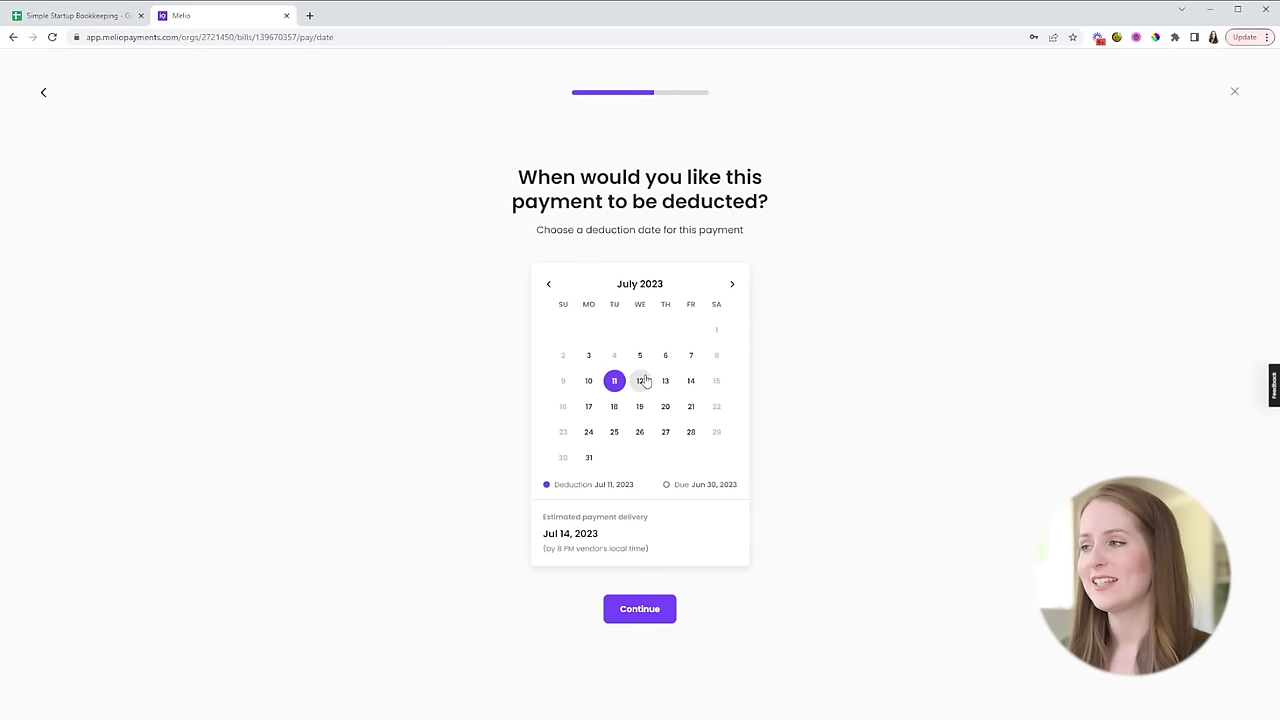
pyautogui.click(644, 385)
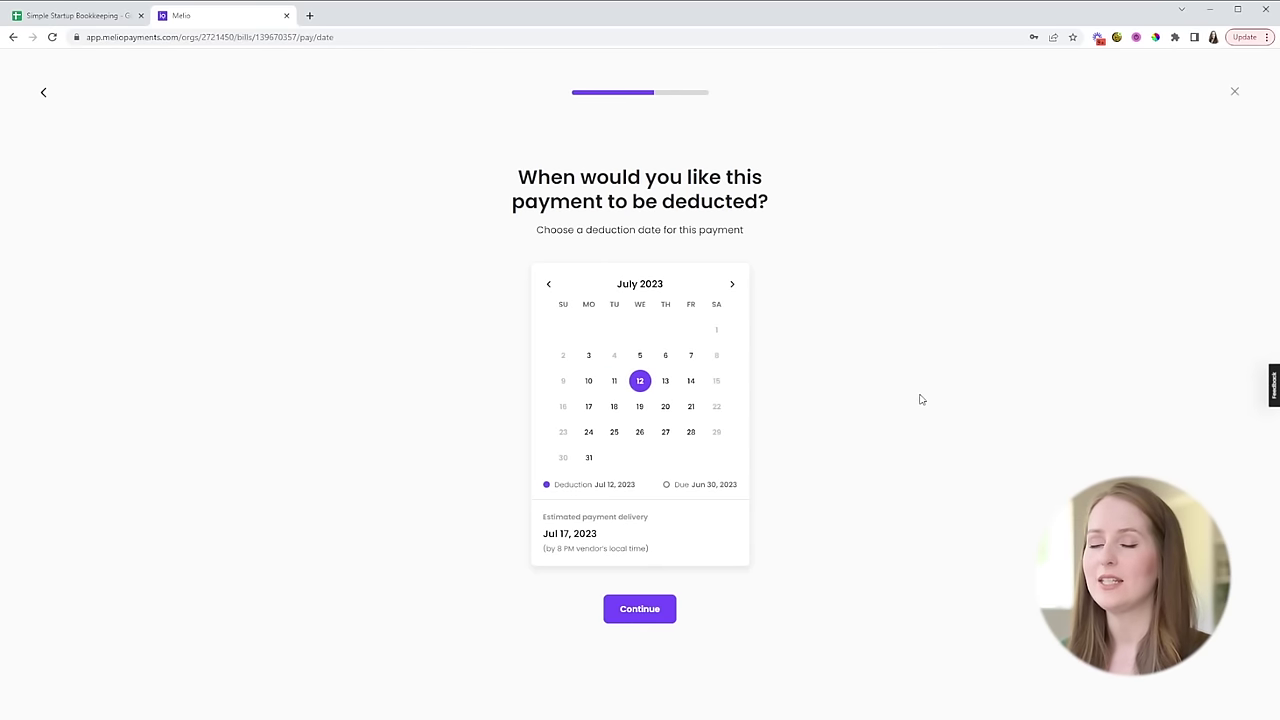
pyautogui.click(651, 611)
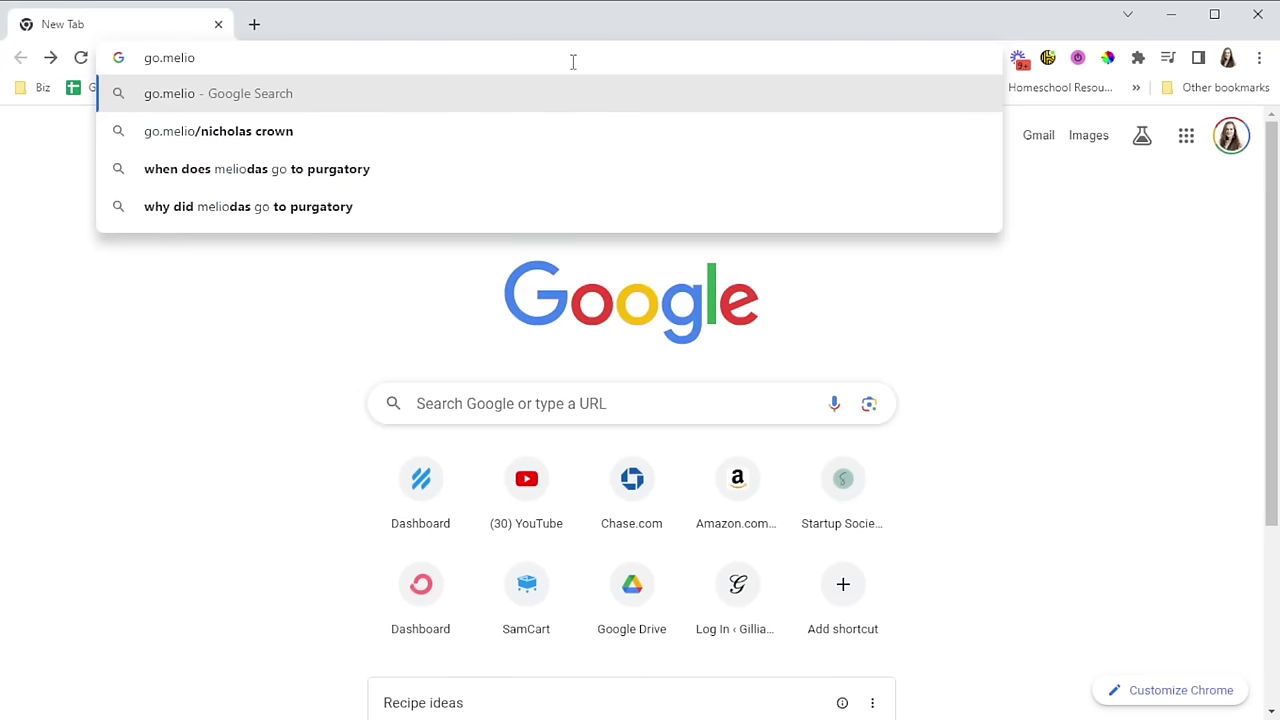
pyautogui.press('Return')
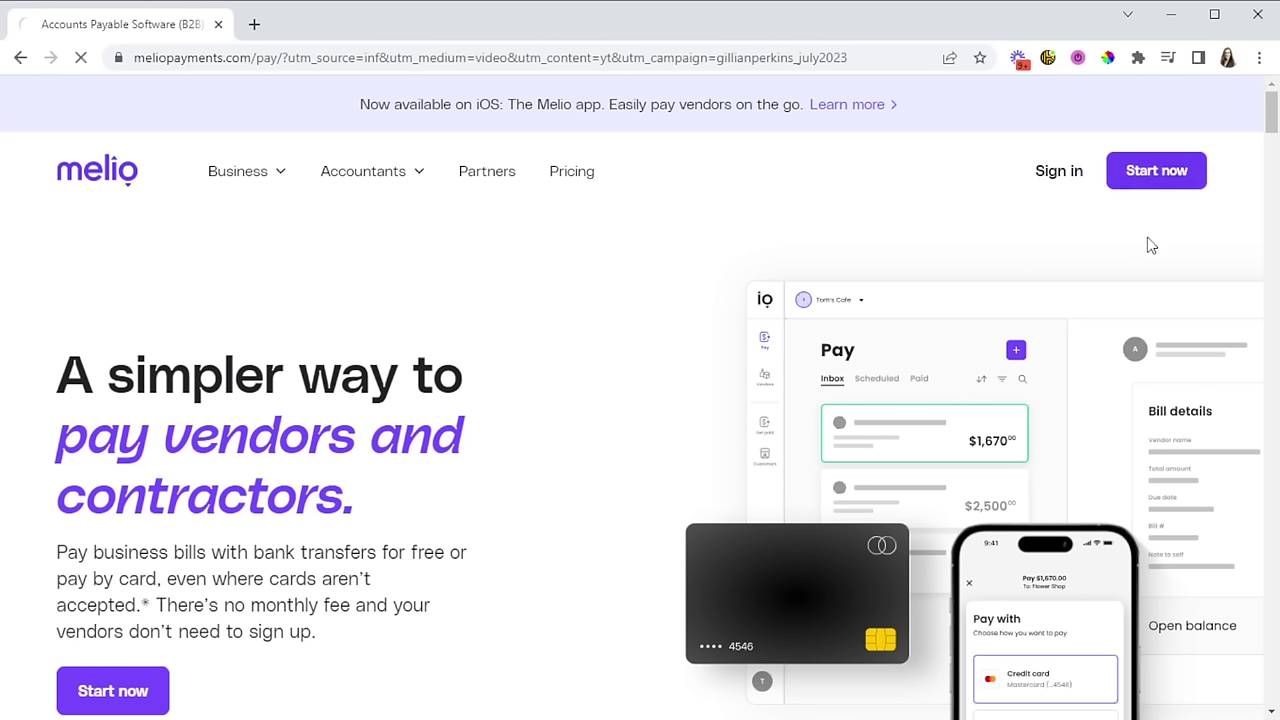
# - Sign up with the company e-mail as Startup Society LLC, Marketing Consulting Services, $150K+ monthly volume
pyautogui.click(514, 540)
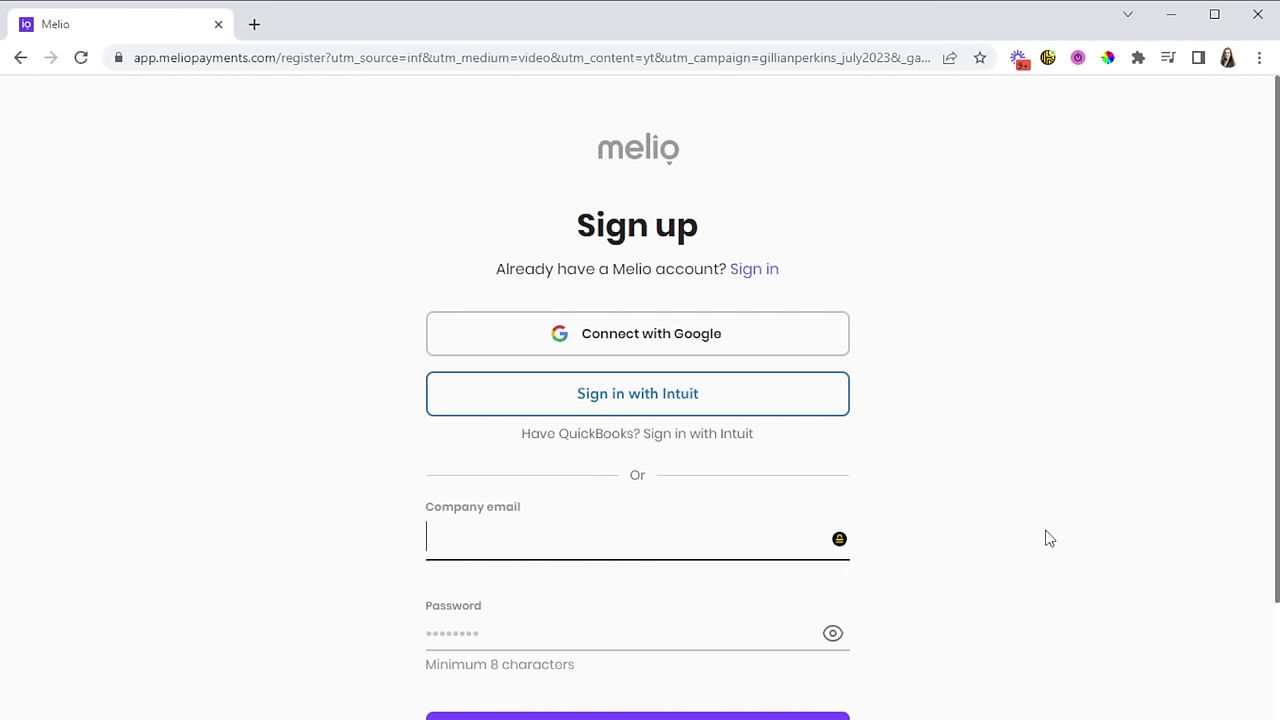
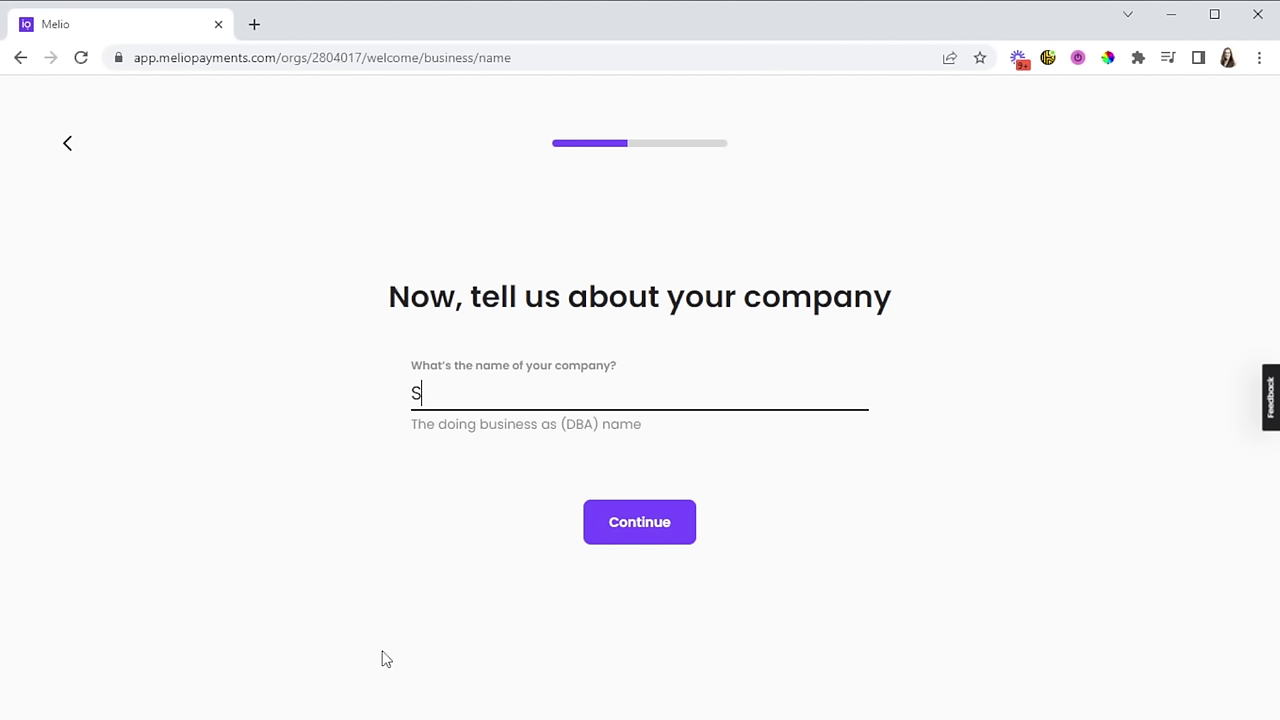
pyautogui.write('tartup Society LLC')
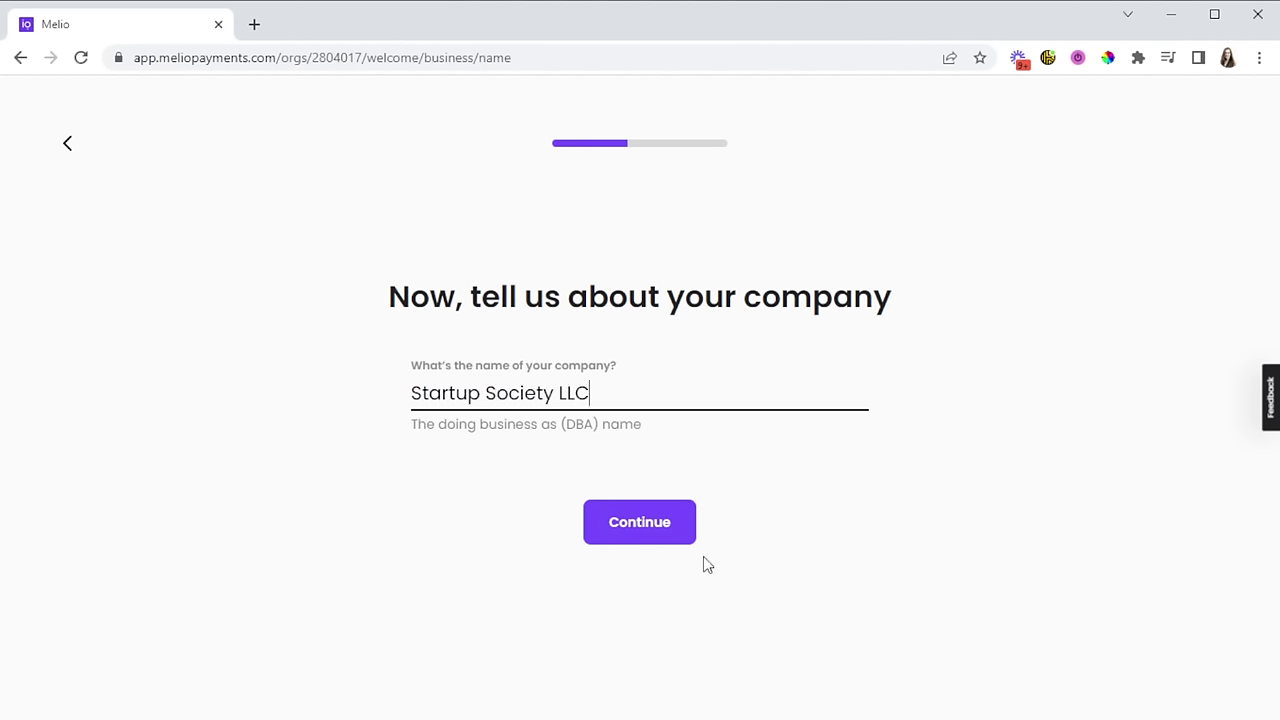
pyautogui.click(680, 528)
pyautogui.write('marketing')
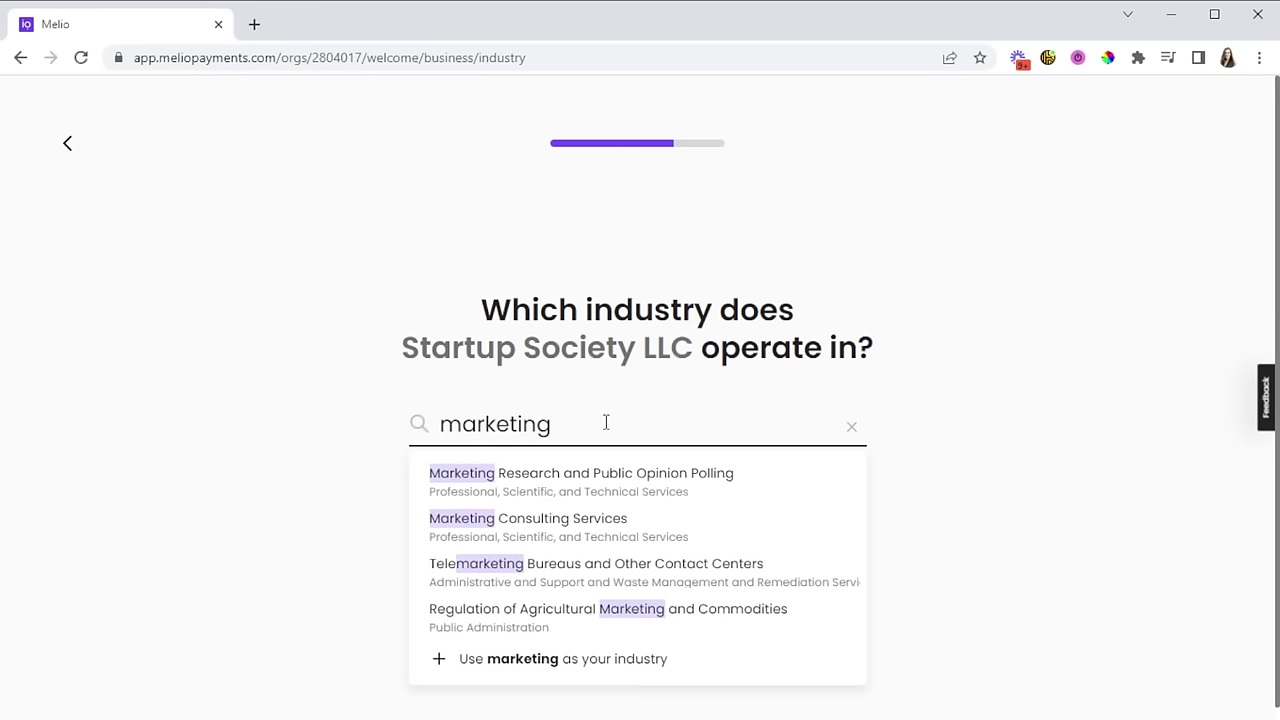
pyautogui.click(594, 518)
pyautogui.click(594, 518)
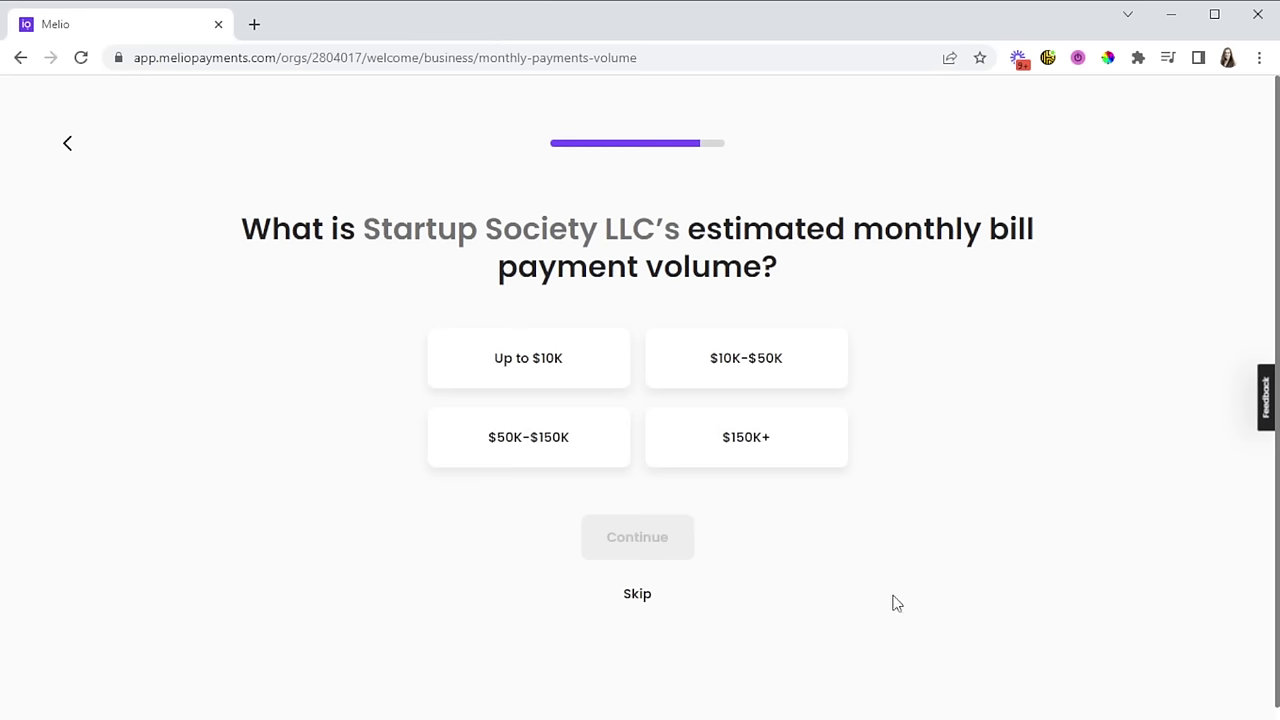
pyautogui.click(817, 453)
pyautogui.click(651, 545)
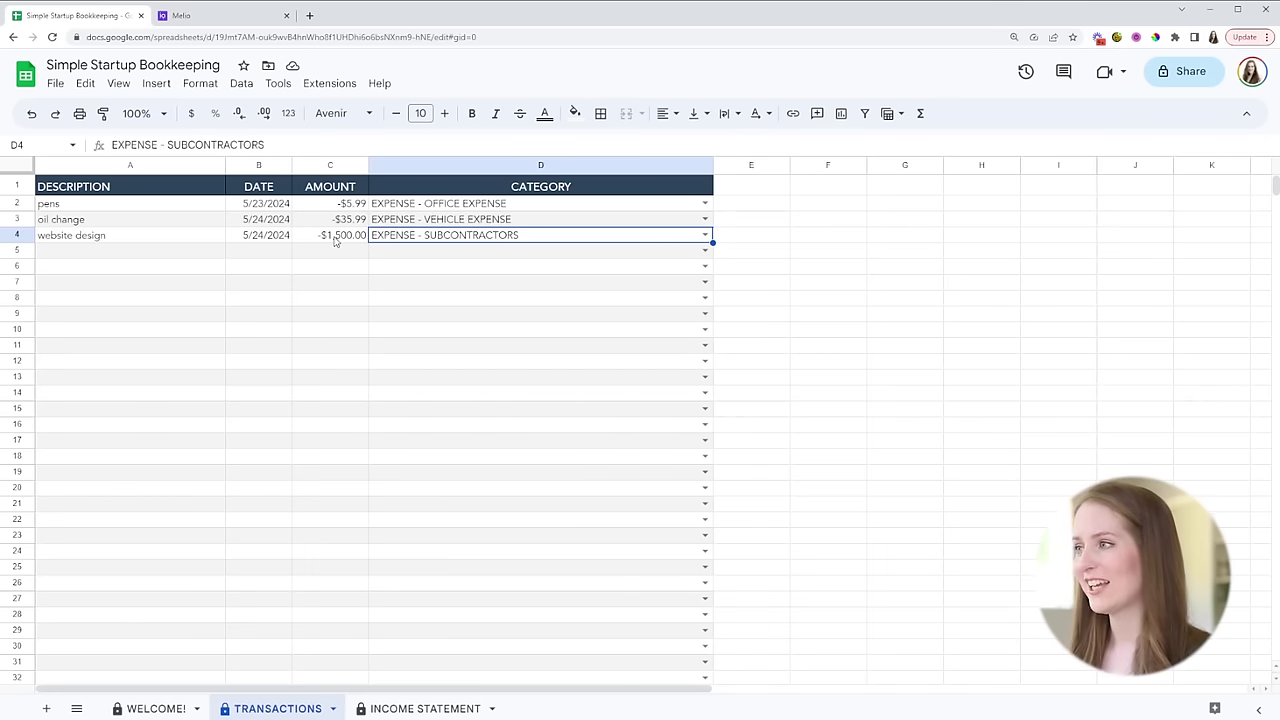
pyautogui.click(421, 707)
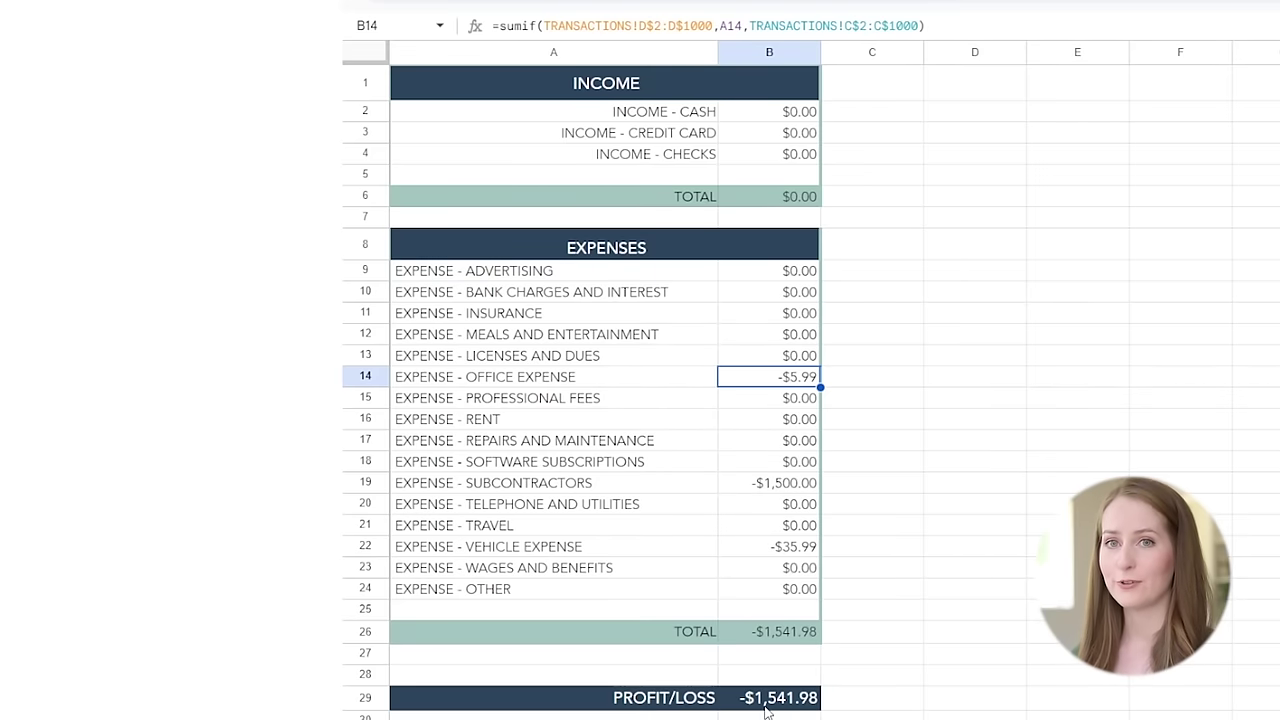
pyautogui.click(715, 719)
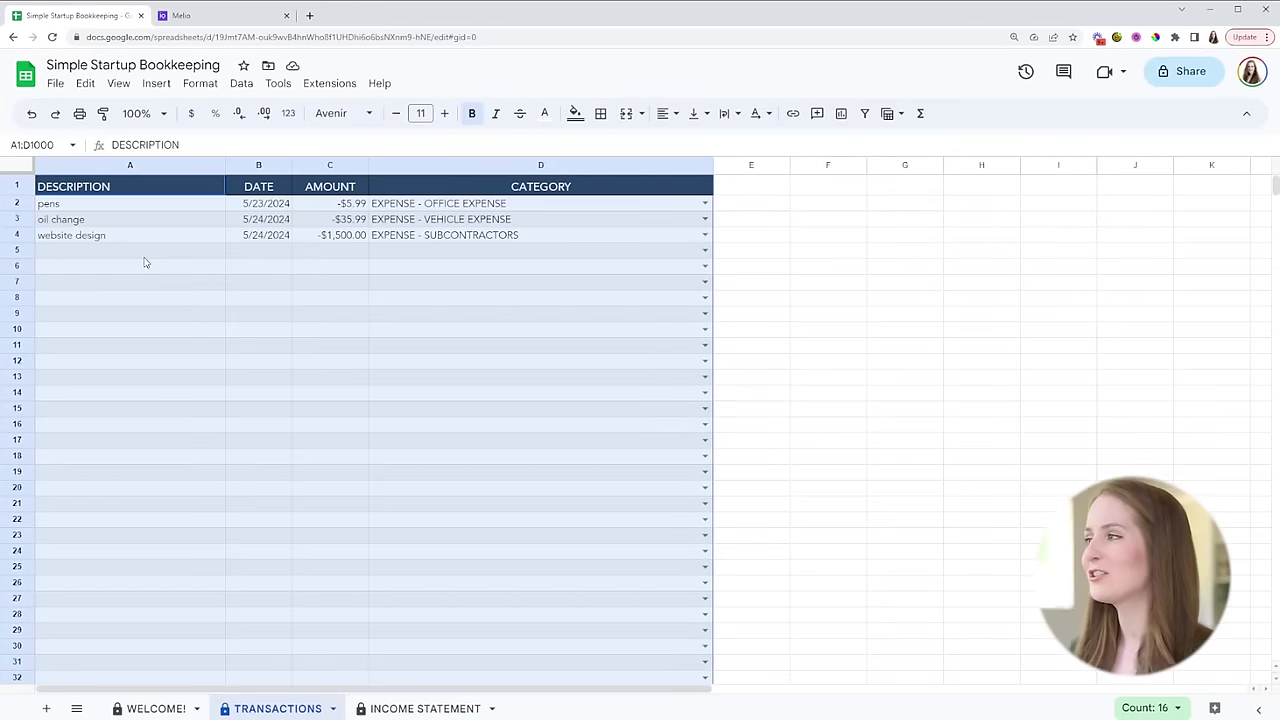
# - Enter the client's name and 3000 in row 5, categorized as INCOME - CREDIT CARD
pyautogui.click(144, 257)
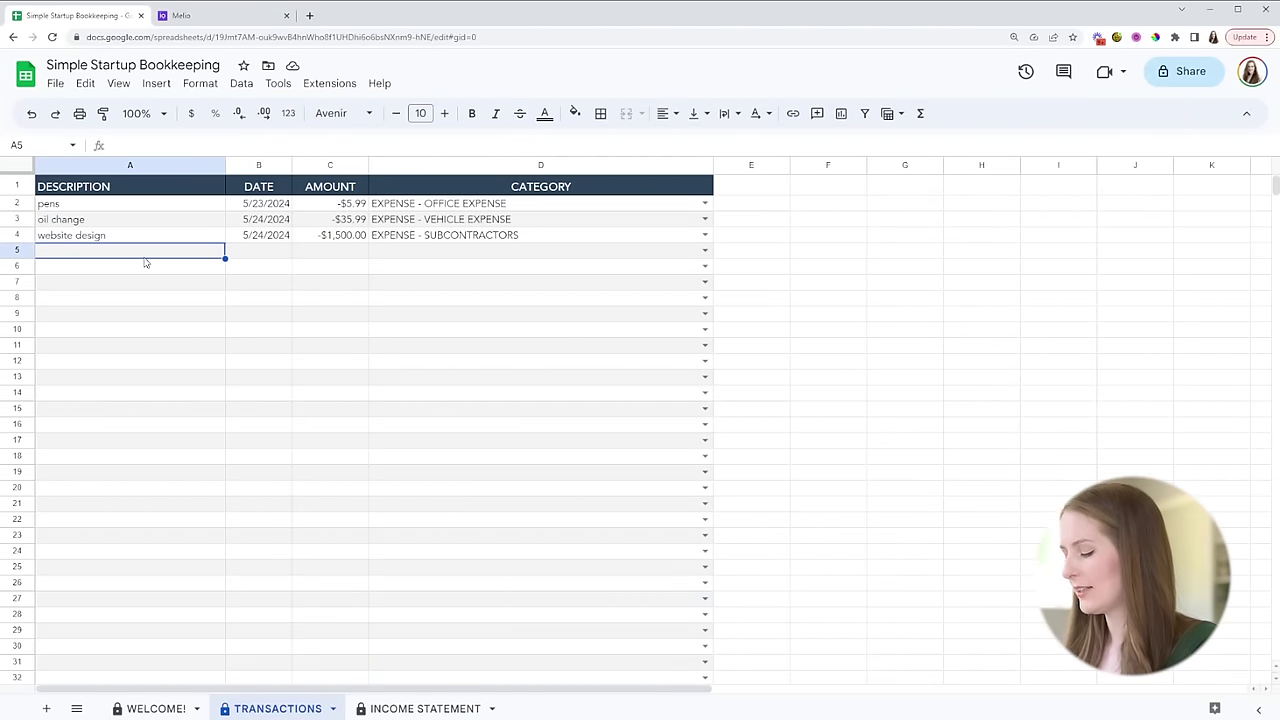
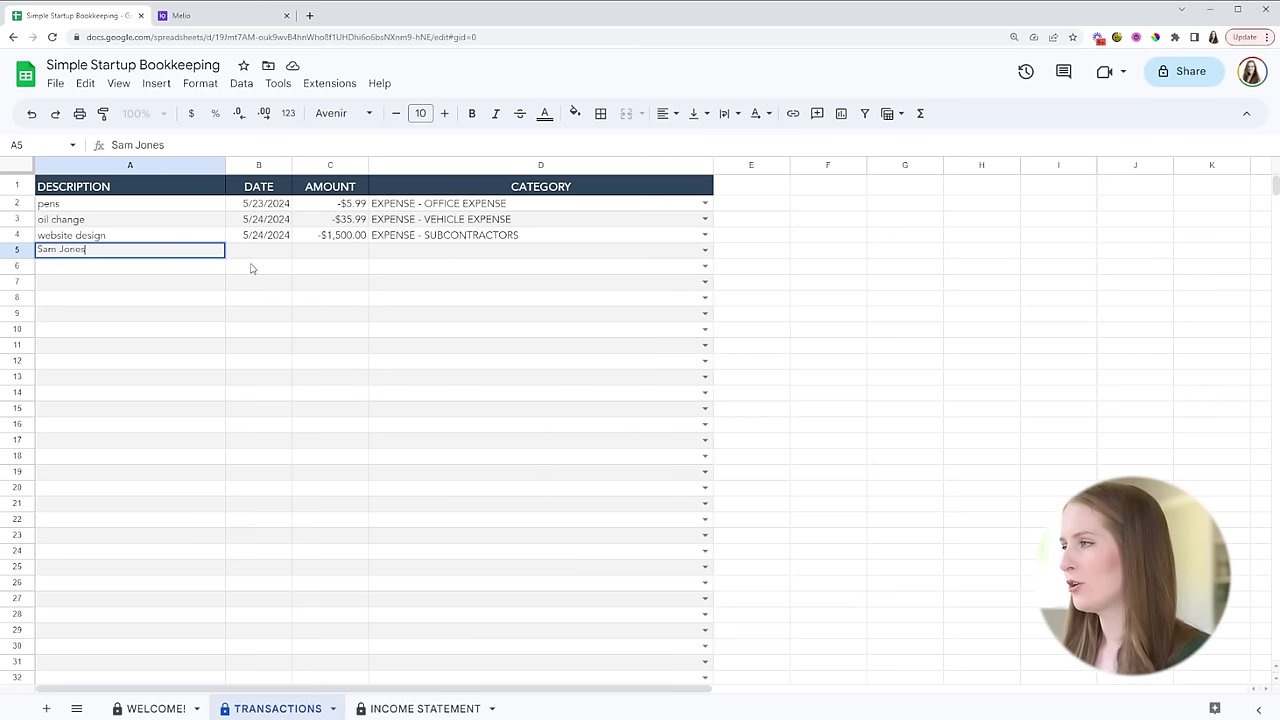
pyautogui.click(351, 259)
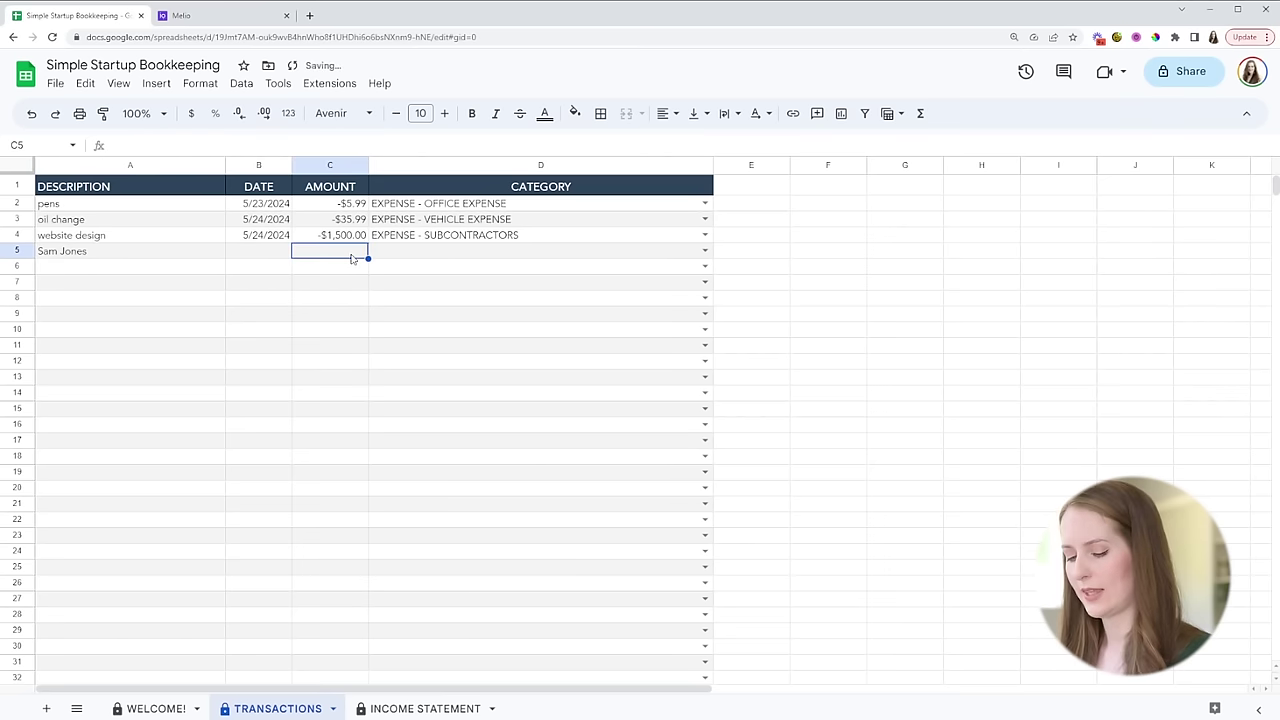
pyautogui.write('3000')
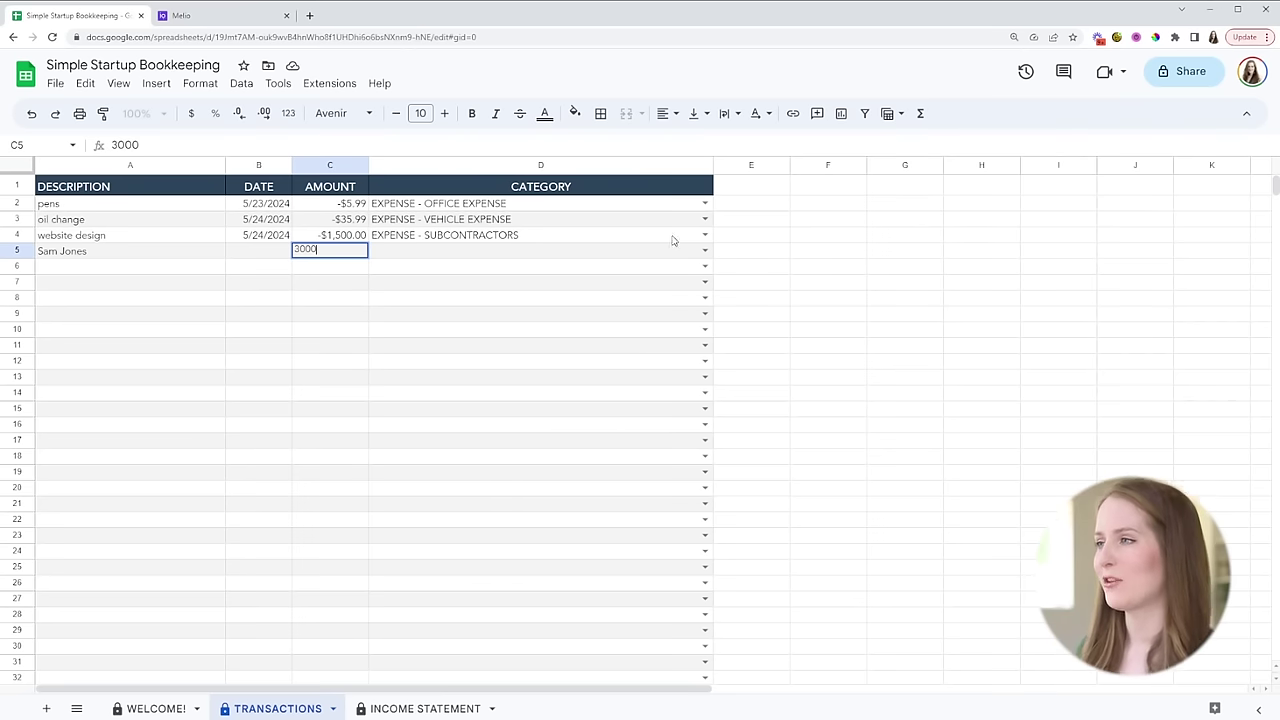
pyautogui.click(705, 250)
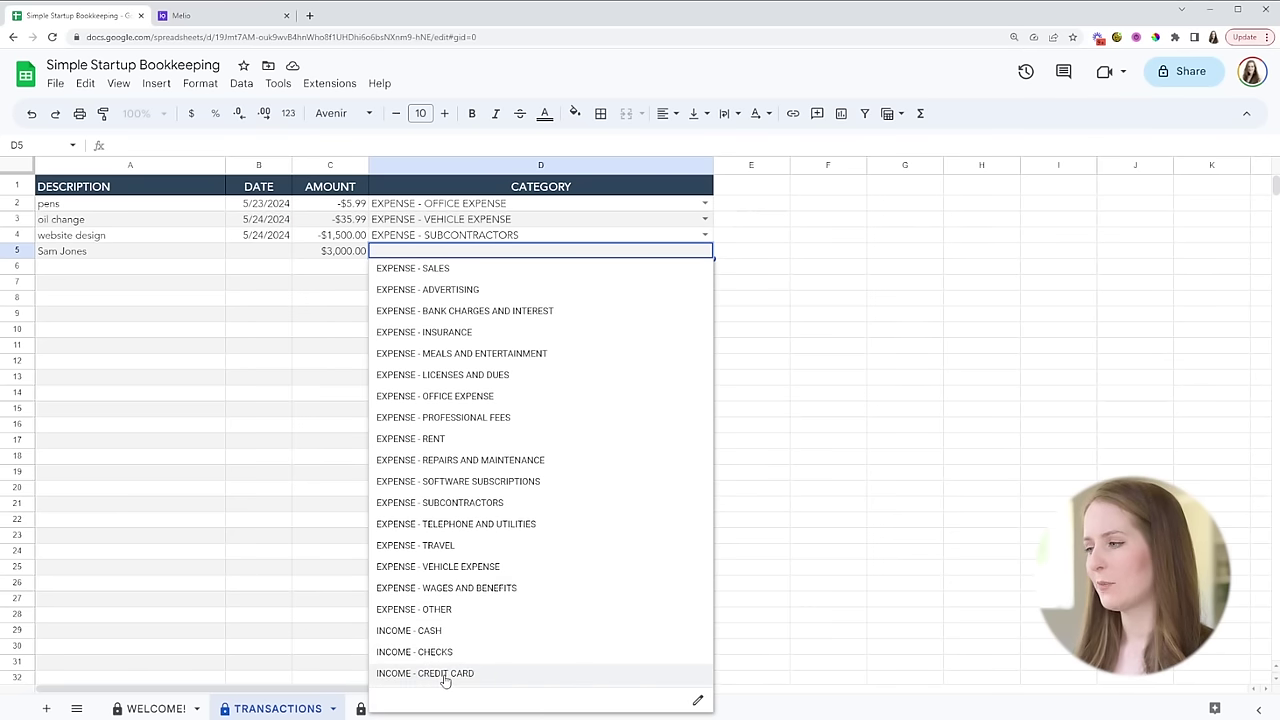
pyautogui.click(446, 676)
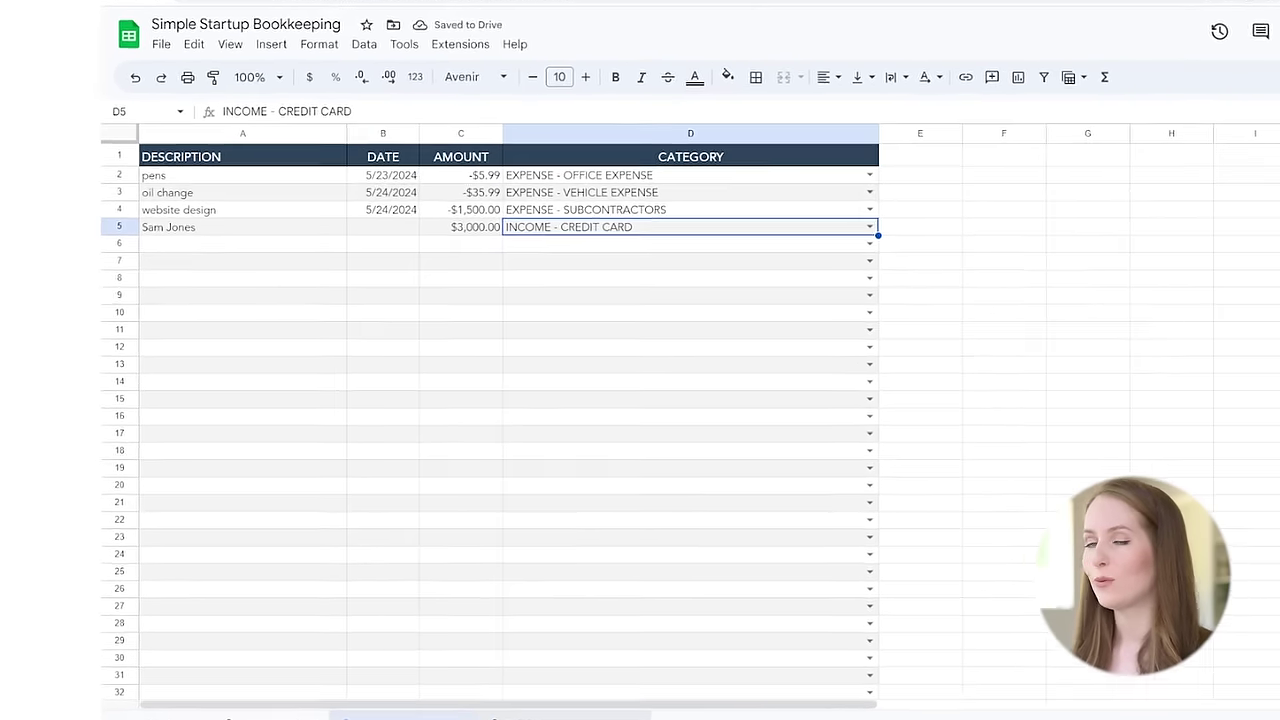
pyautogui.click(466, 711)
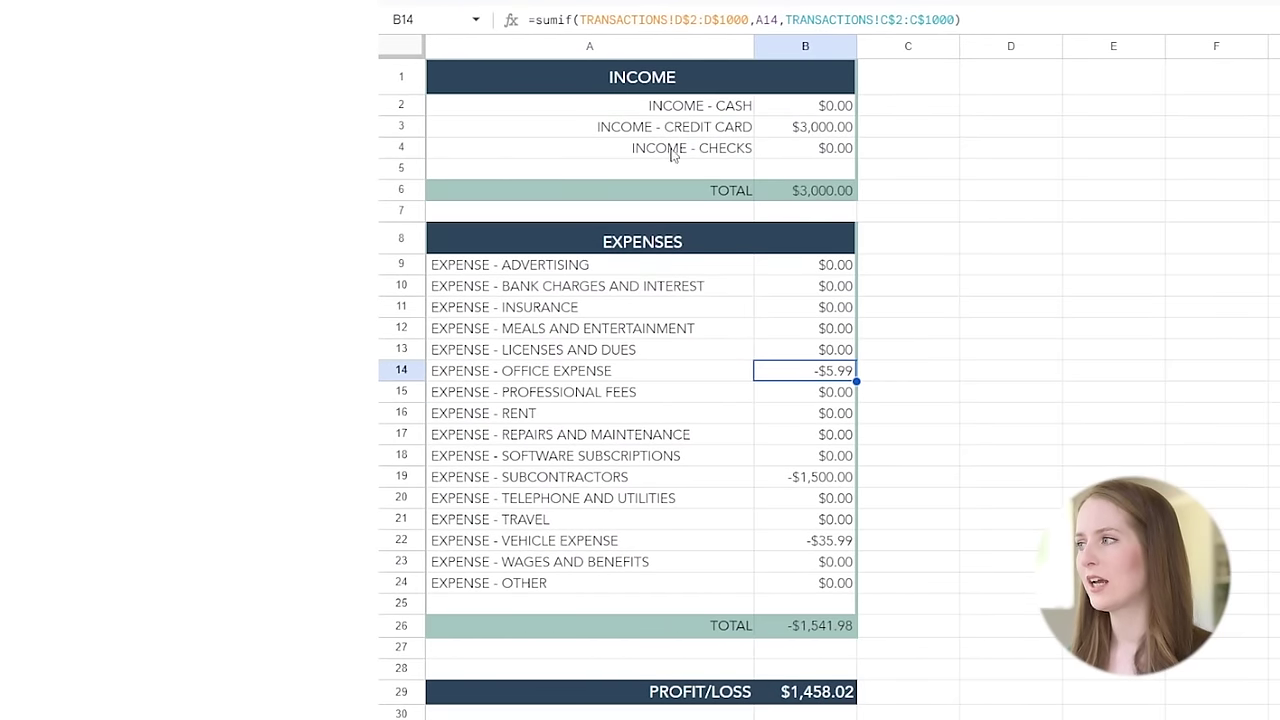
pyautogui.click(805, 128)
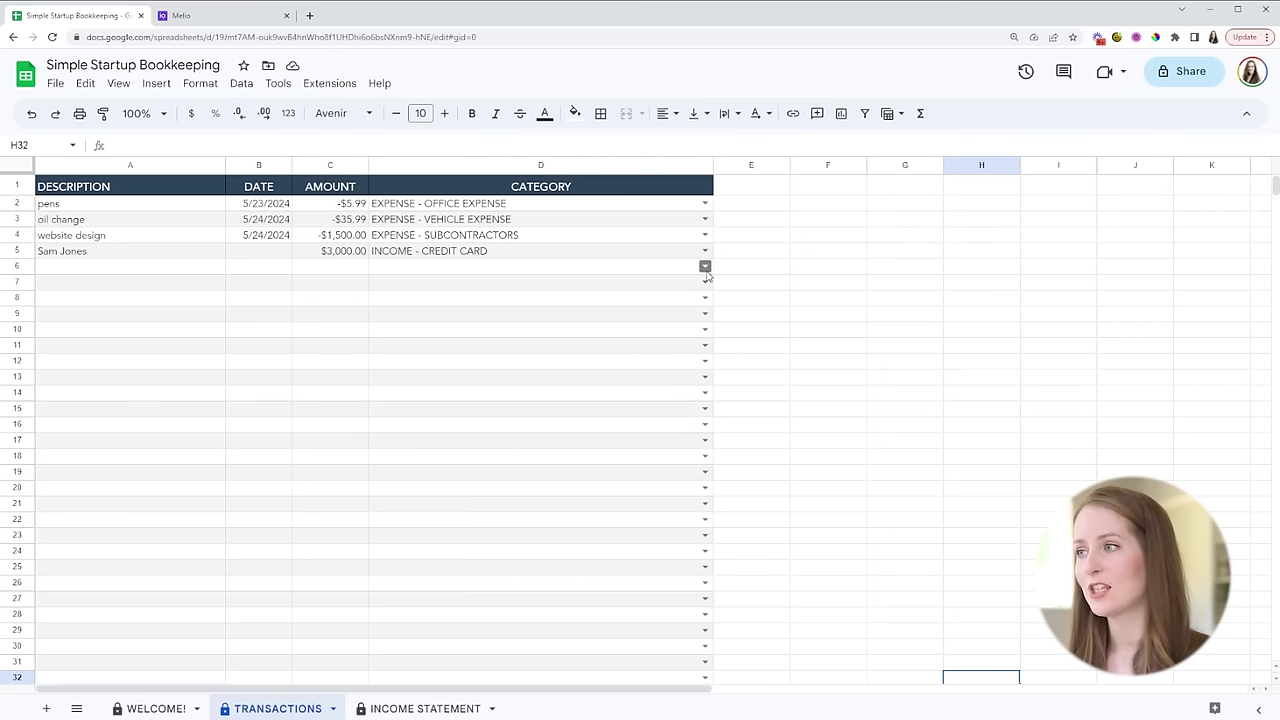
# - Open the category column's data validation rule and review its list drawn from D2:D100
pyautogui.click(705, 267)
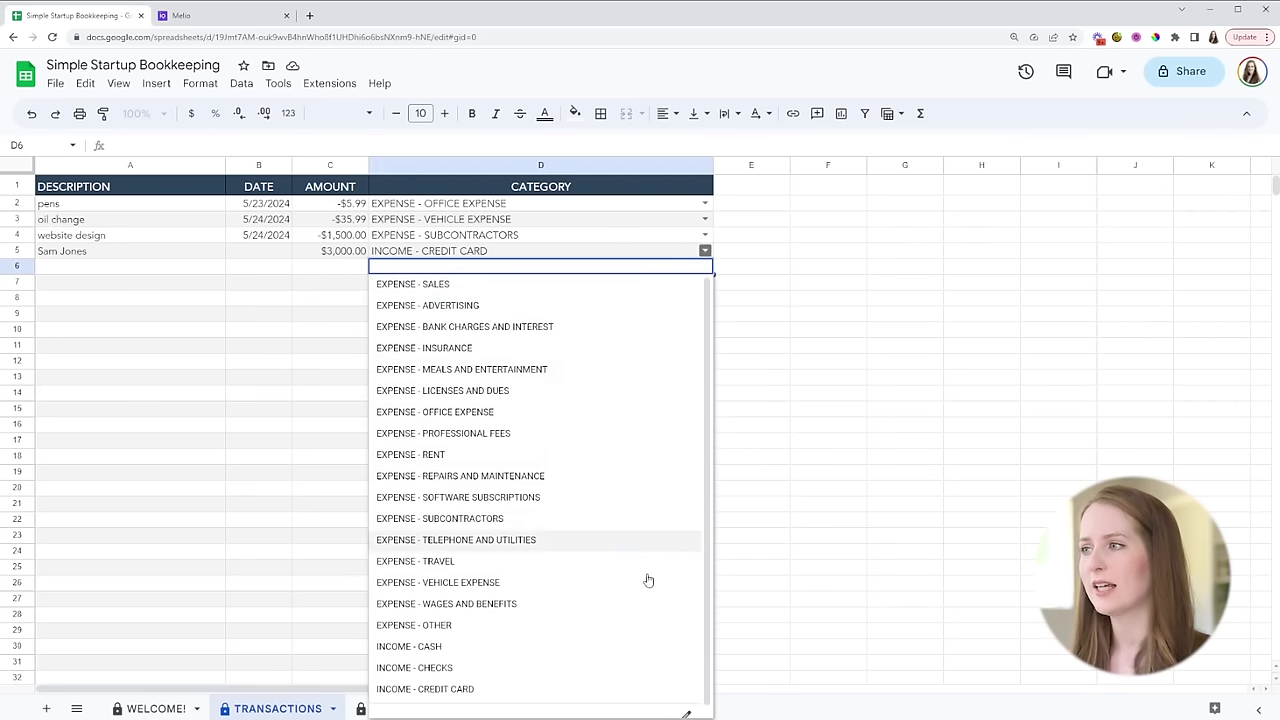
pyautogui.scroll(-1, 680, 660)
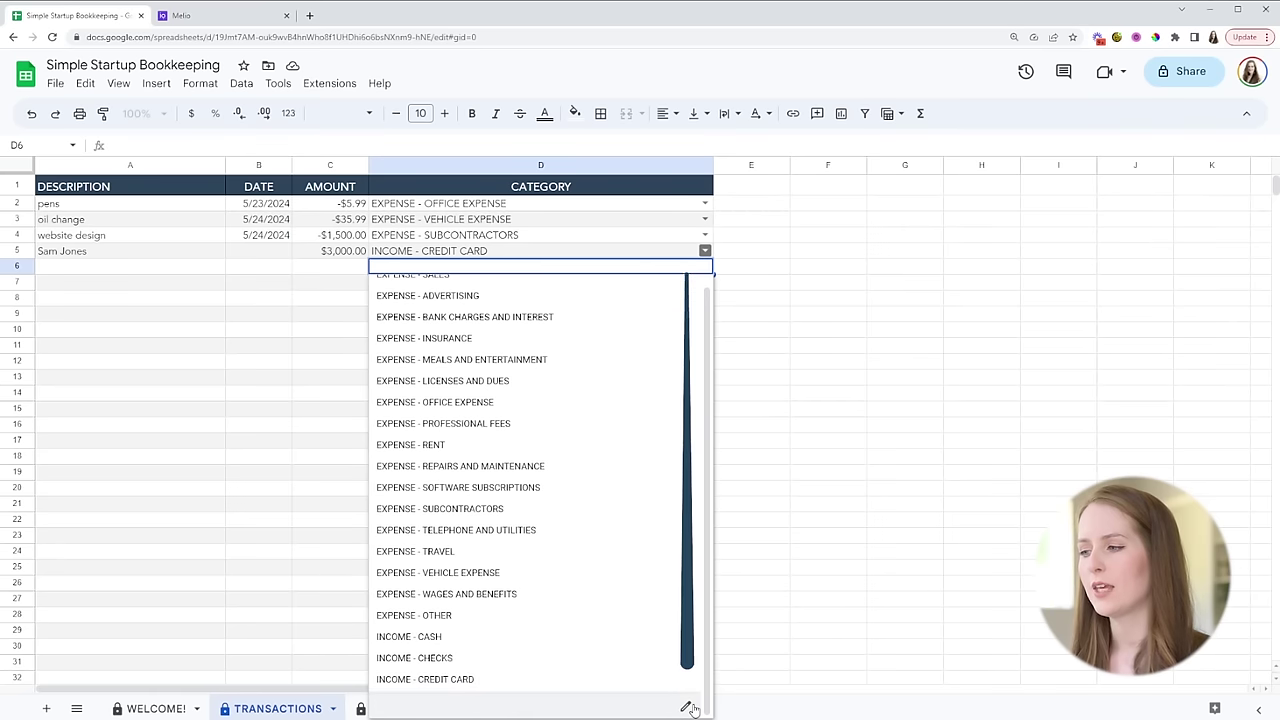
pyautogui.click(686, 707)
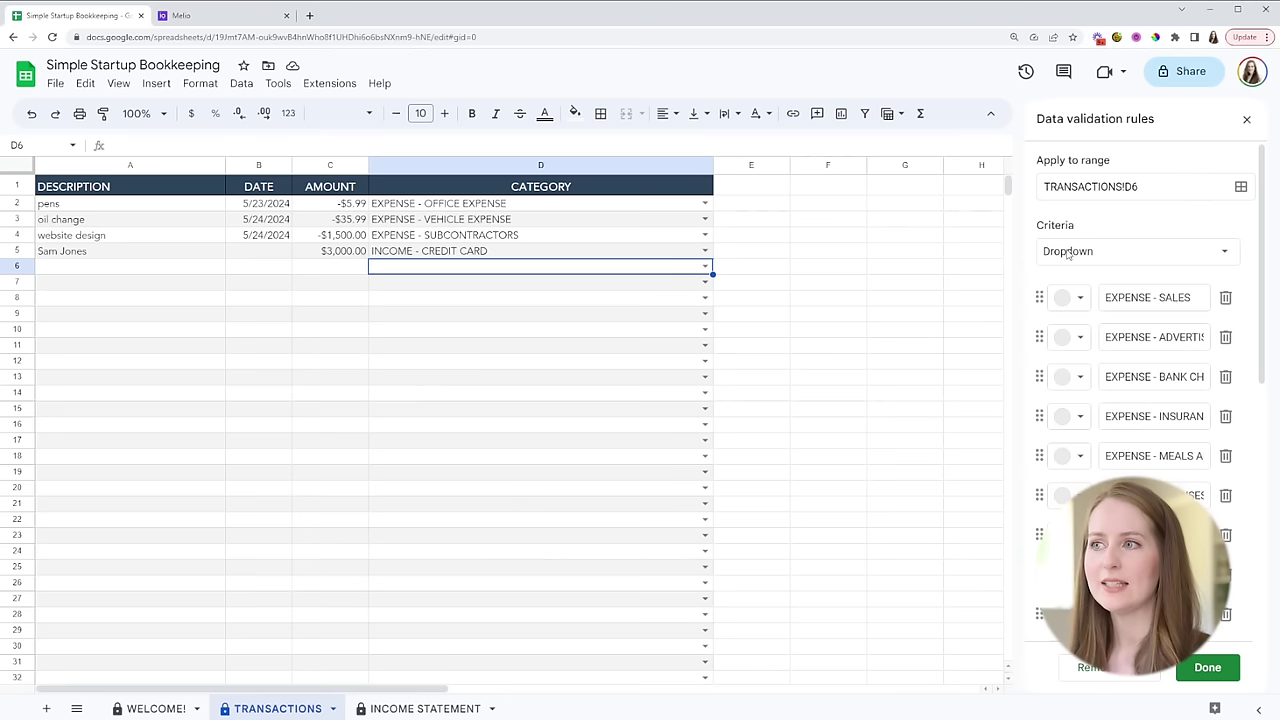
pyautogui.scroll(-4, 1110, 275)
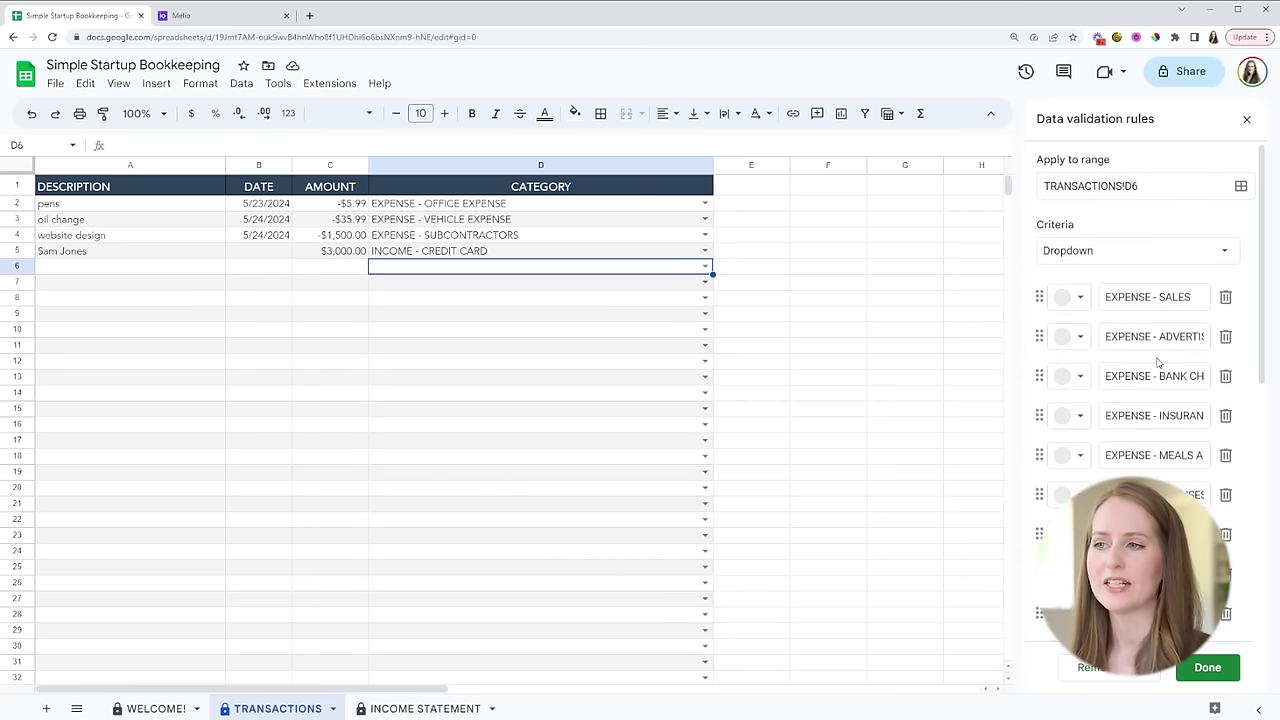
pyautogui.scroll(-3, 1175, 316)
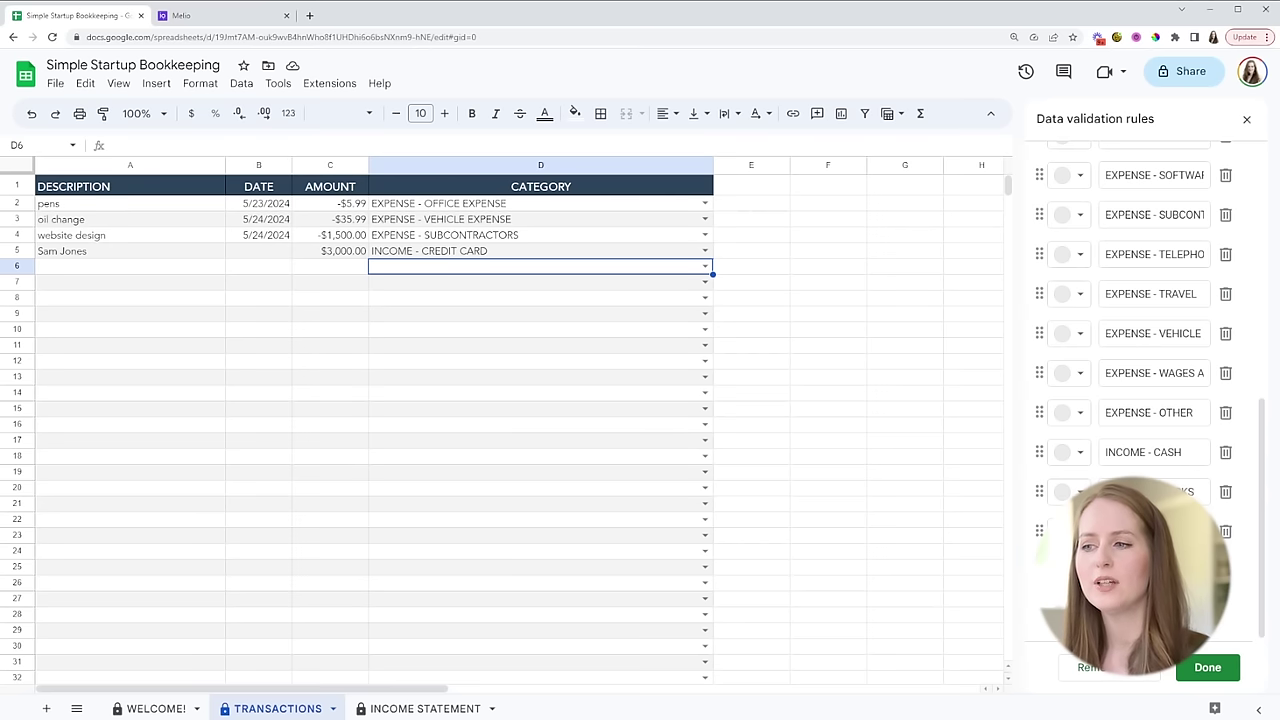
pyautogui.click(1227, 672)
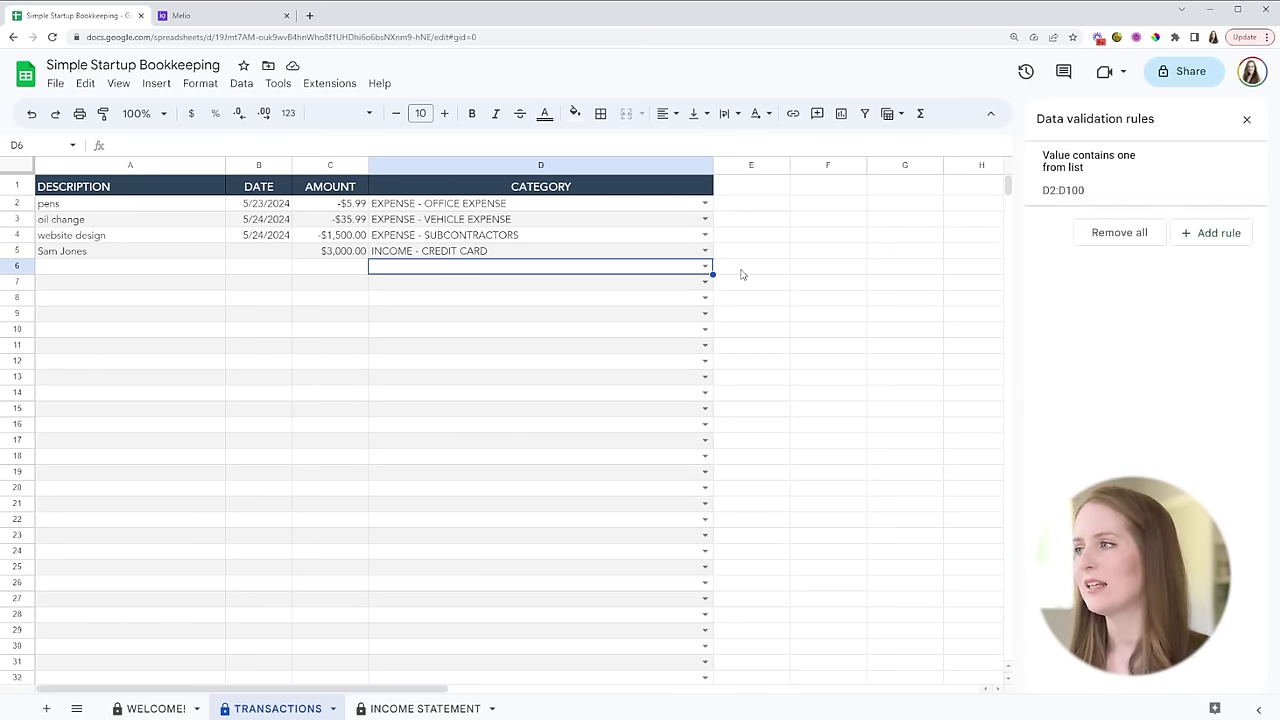
pyautogui.click(706, 267)
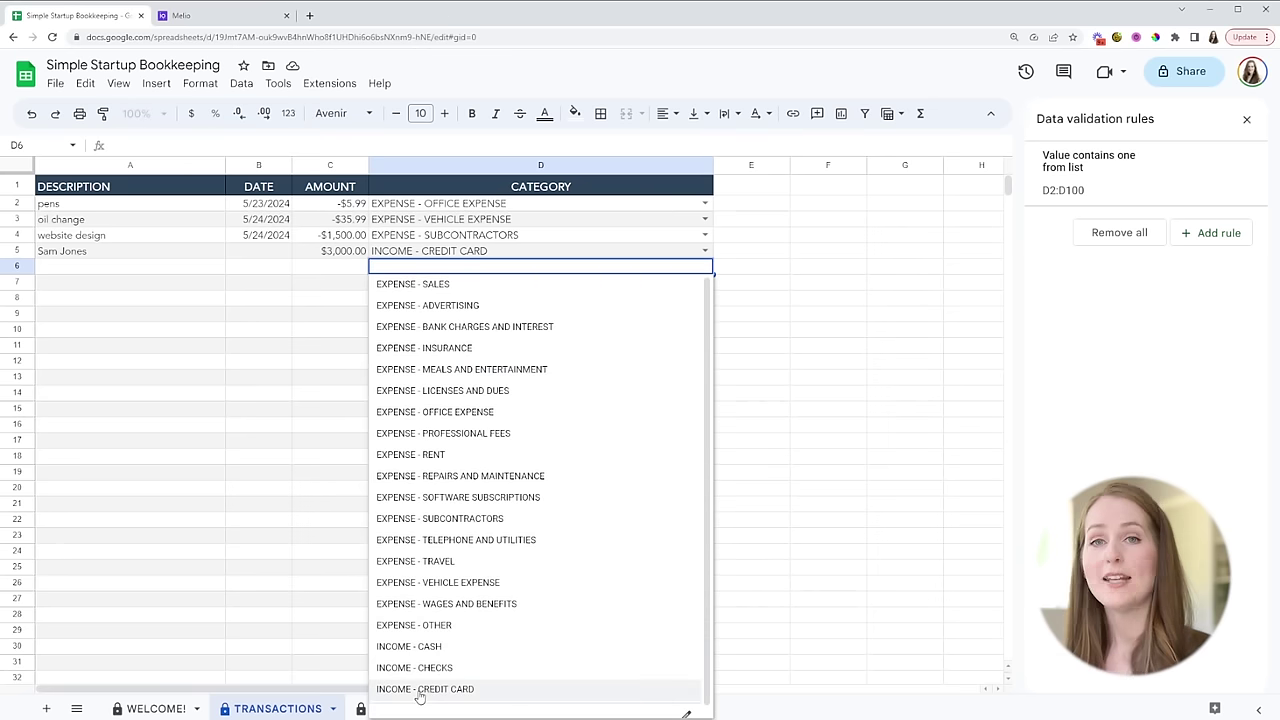
# - View the INCOME STATEMENT sheet showing $3,000.00 income, -$1,541.98 expenses and $1,458.02 profit
pyautogui.click(826, 456)
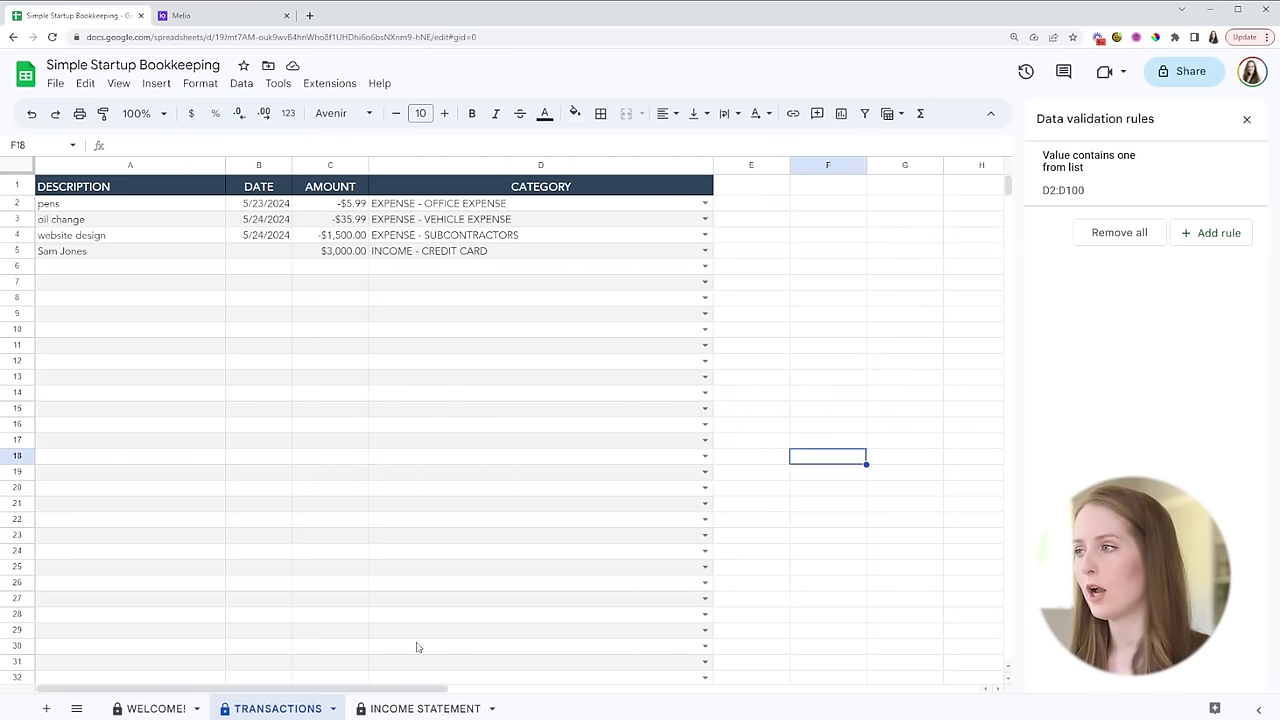
pyautogui.click(449, 707)
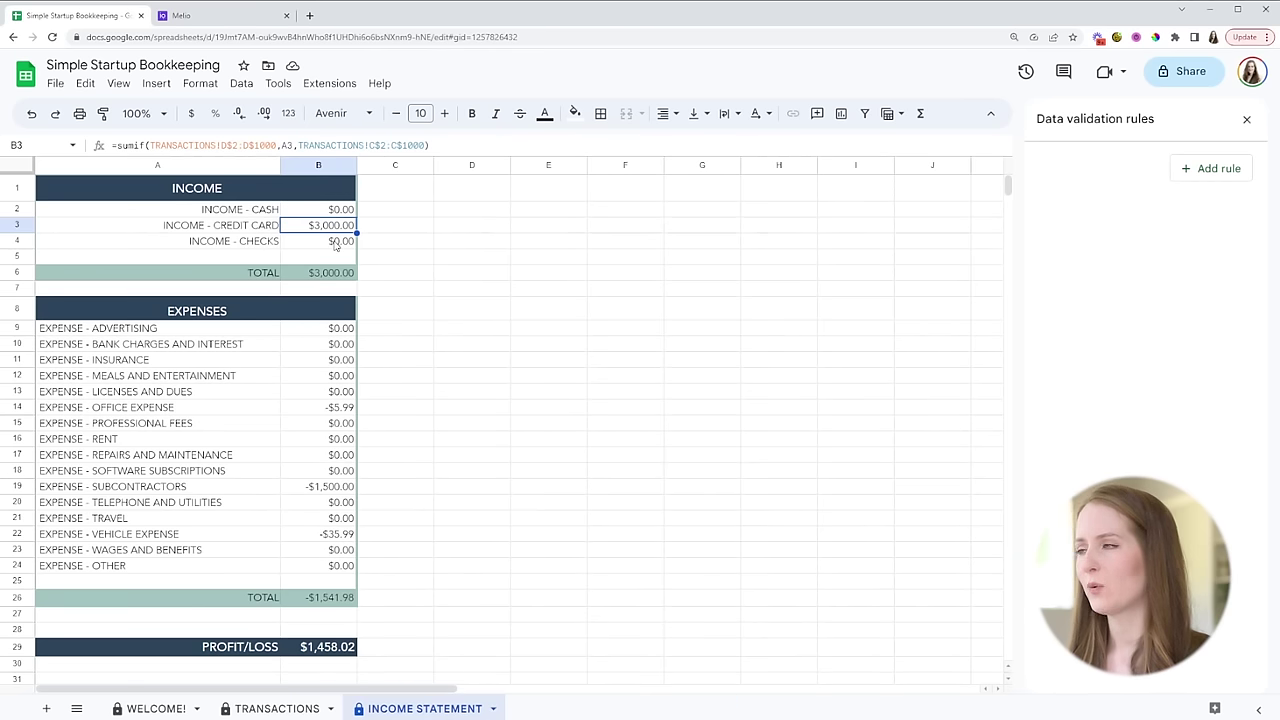
pyautogui.click(279, 709)
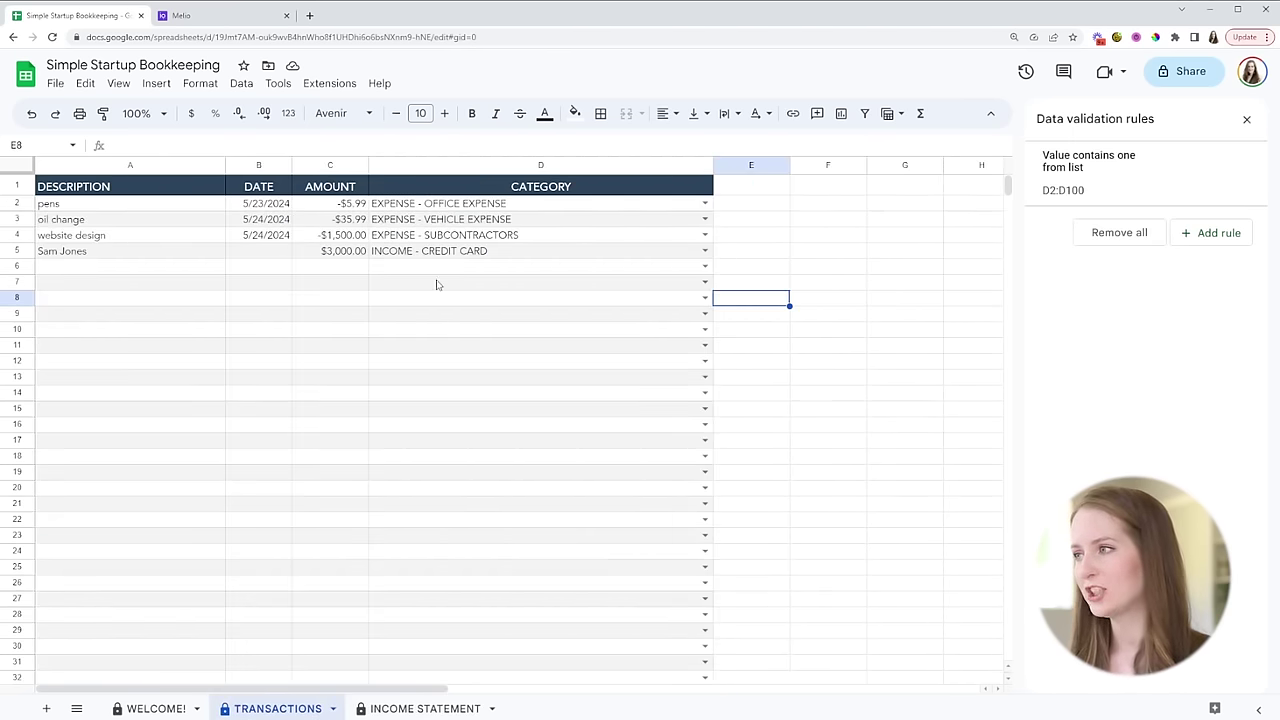
pyautogui.click(705, 266)
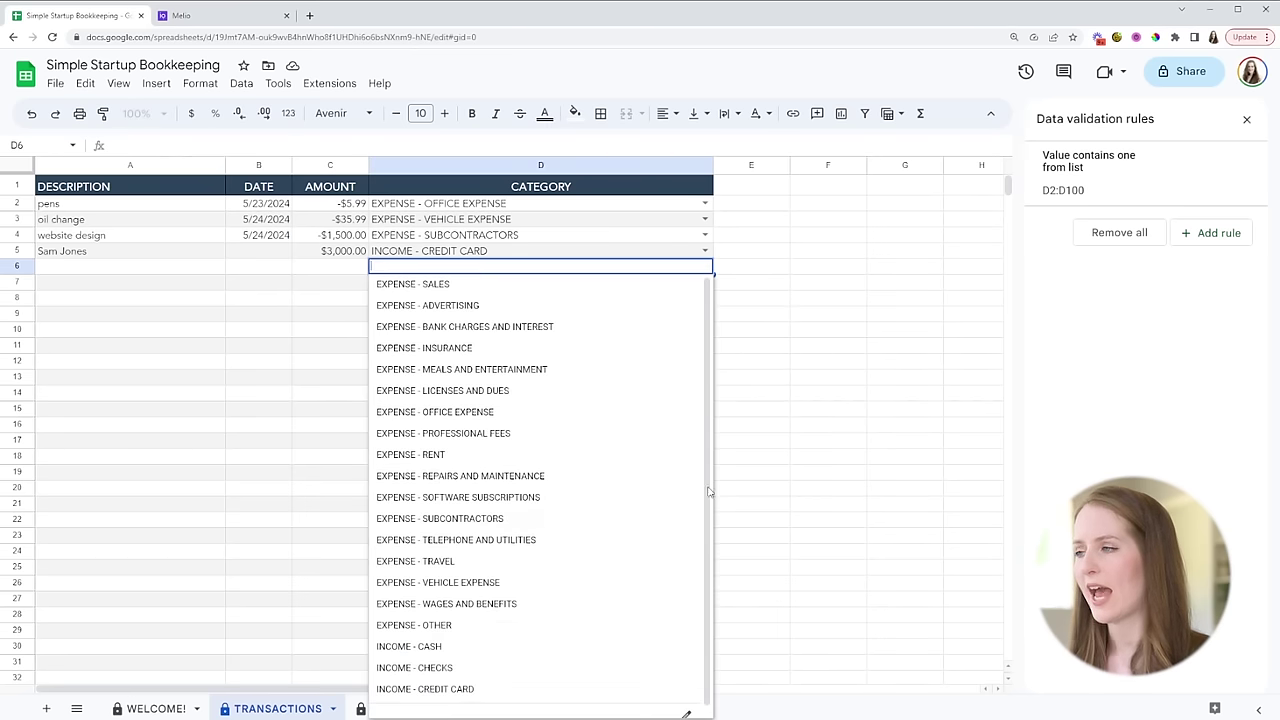
pyautogui.scroll(-1, 540, 490)
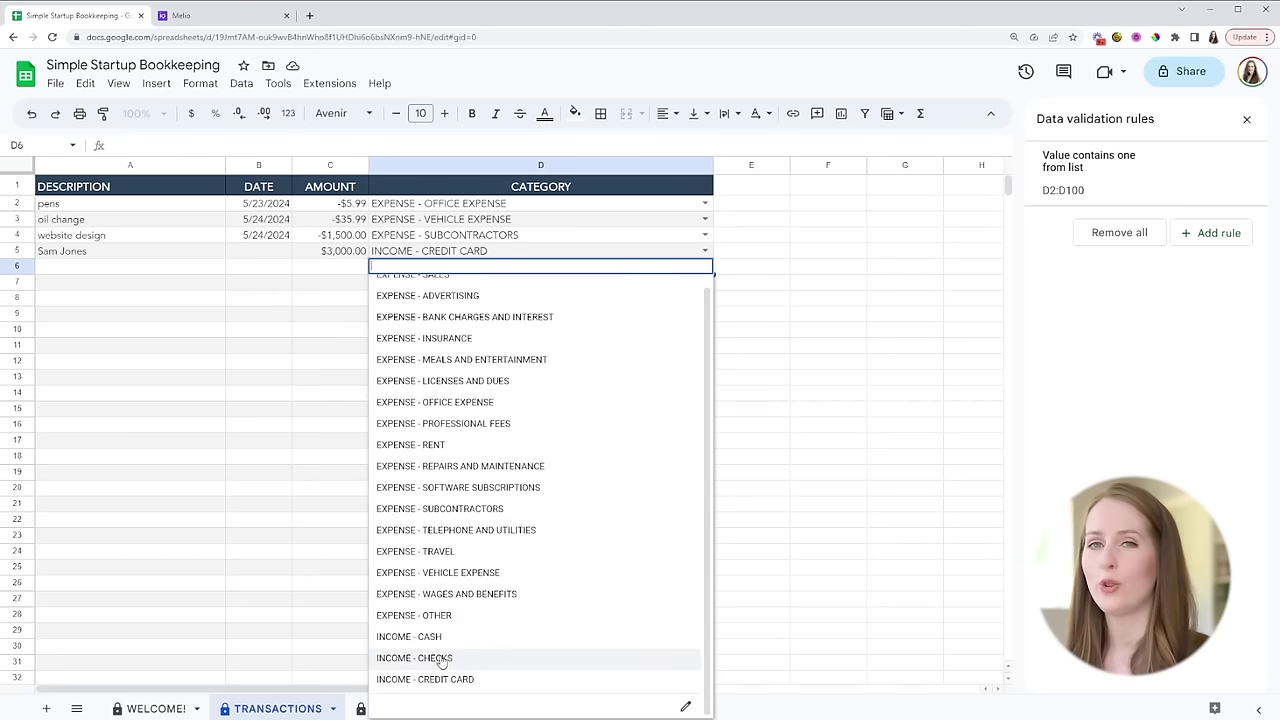
pyautogui.click(800, 476)
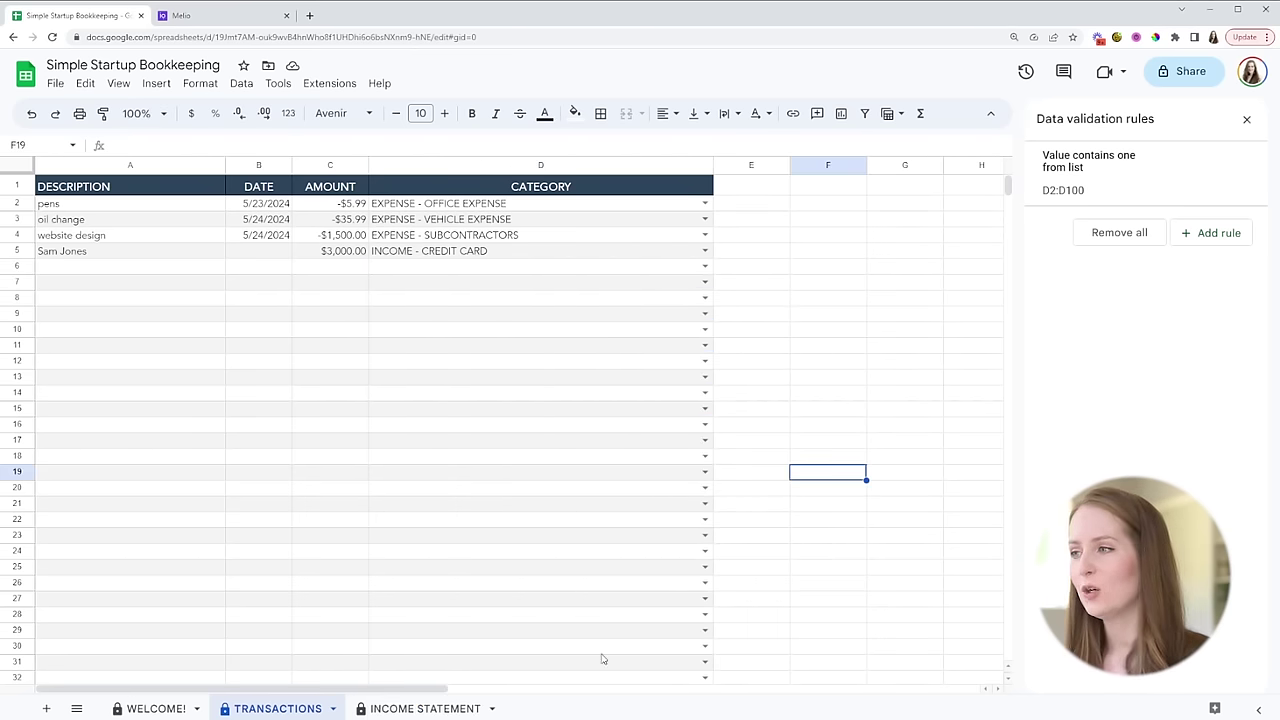
pyautogui.click(420, 708)
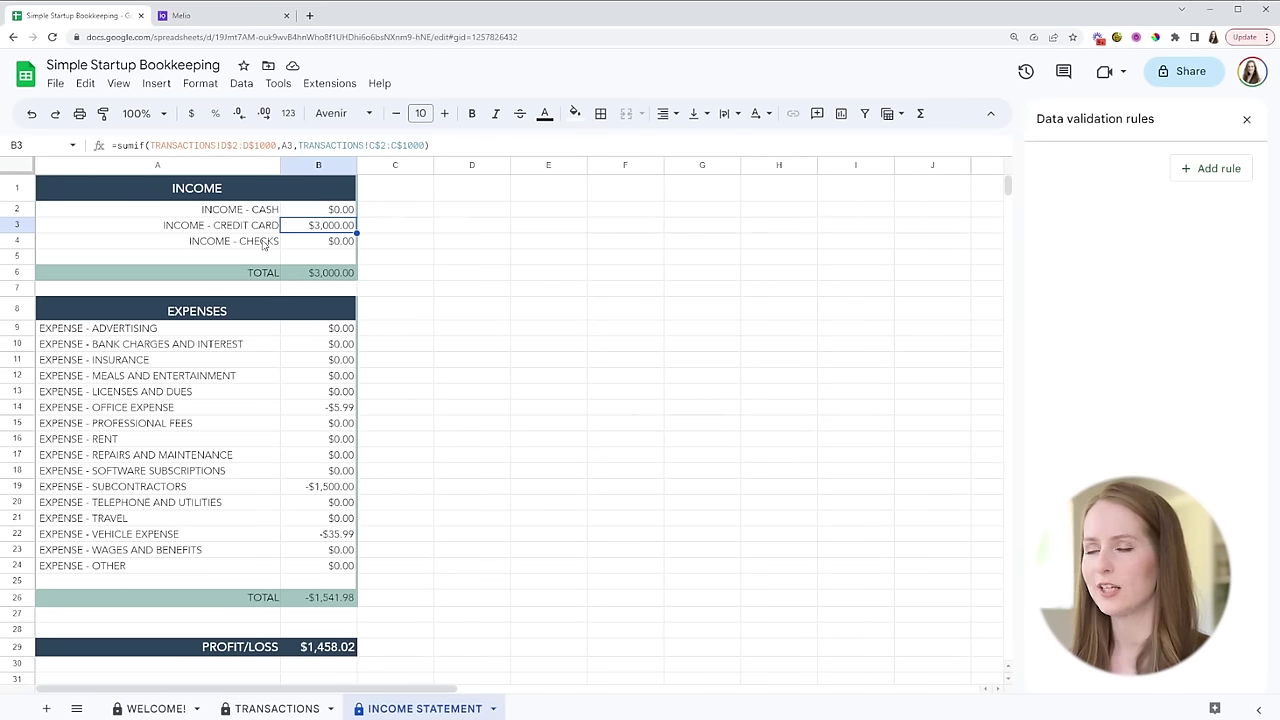
# - Glance over the INCOME - CREDIT CARD label, then return to the TRANSACTIONS sheet
pyautogui.click(250, 228)
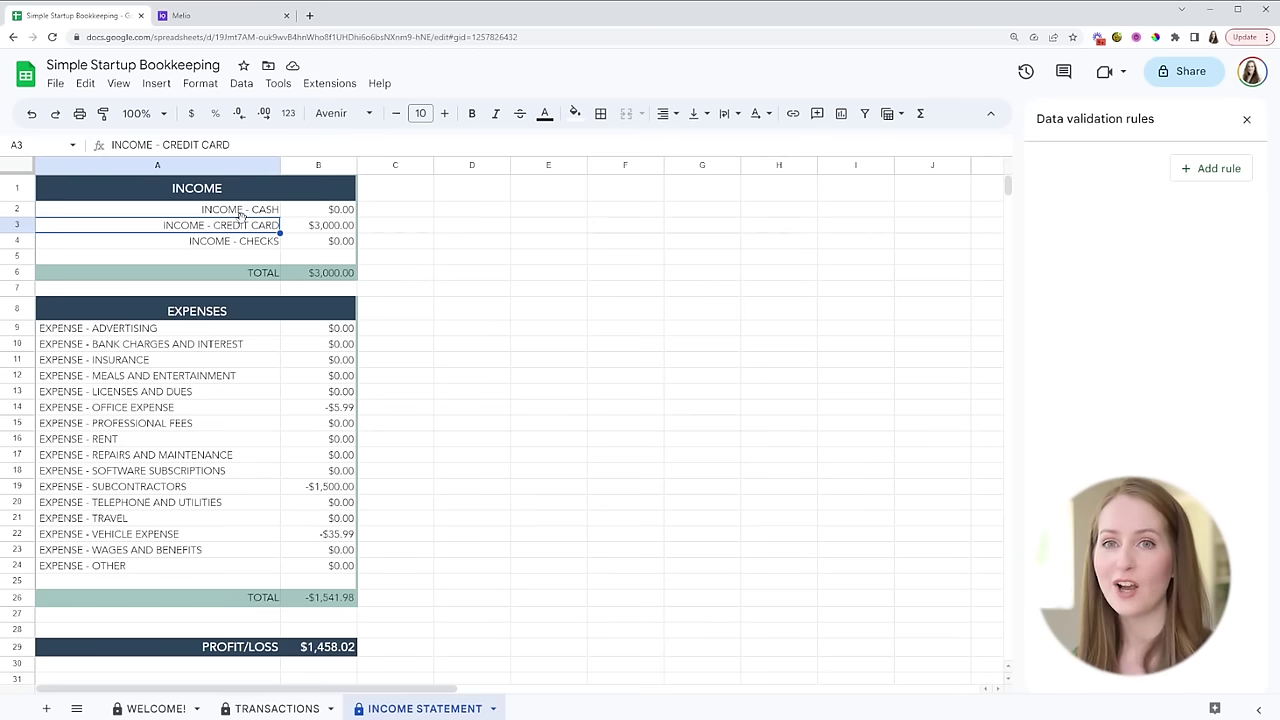
pyautogui.click(548, 502)
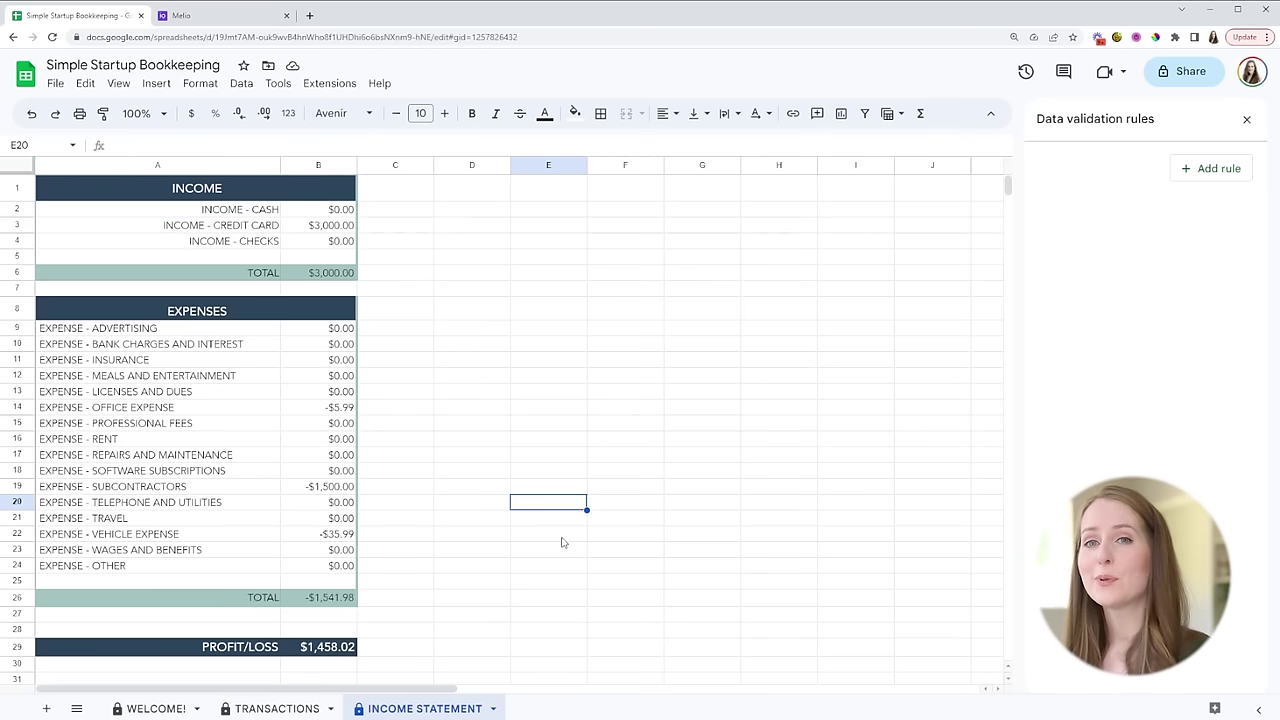
pyautogui.click(284, 708)
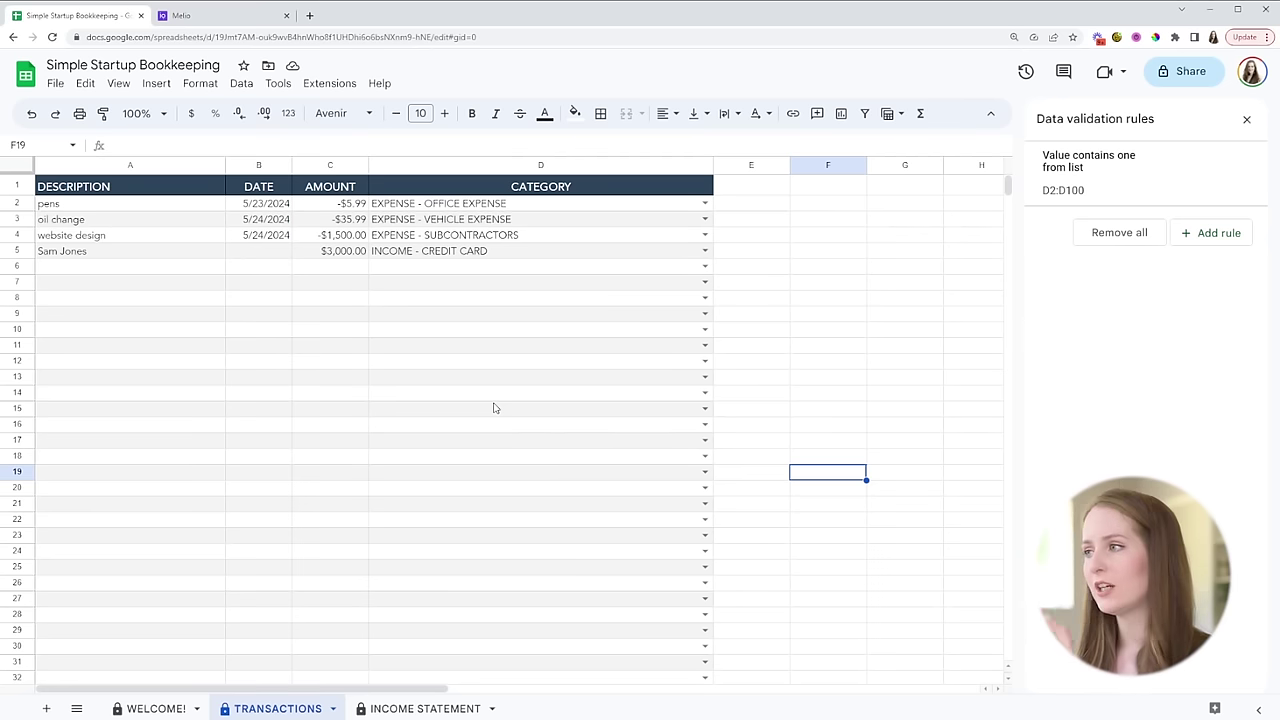
# - Check the Melio site, then return to the INCOME STATEMENT showing $1,458.02 profit
pyautogui.hotkey('ctrl', 'Tab')
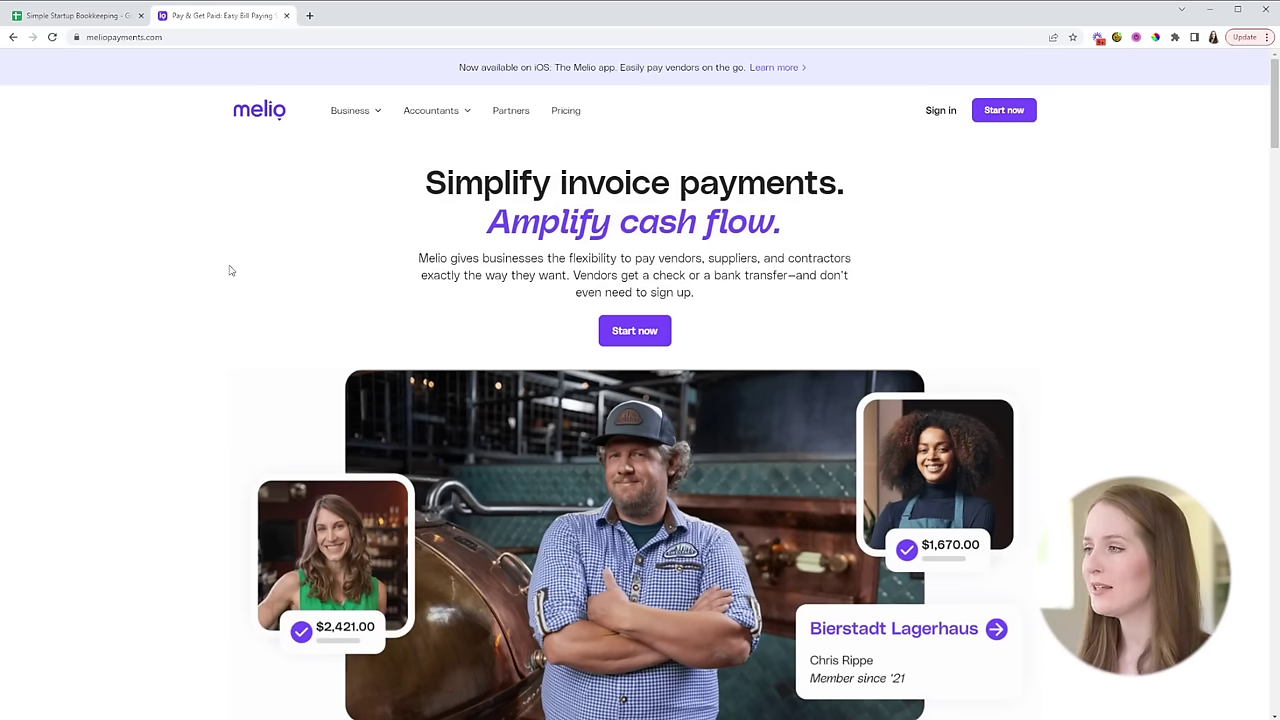
pyautogui.click(50, 16)
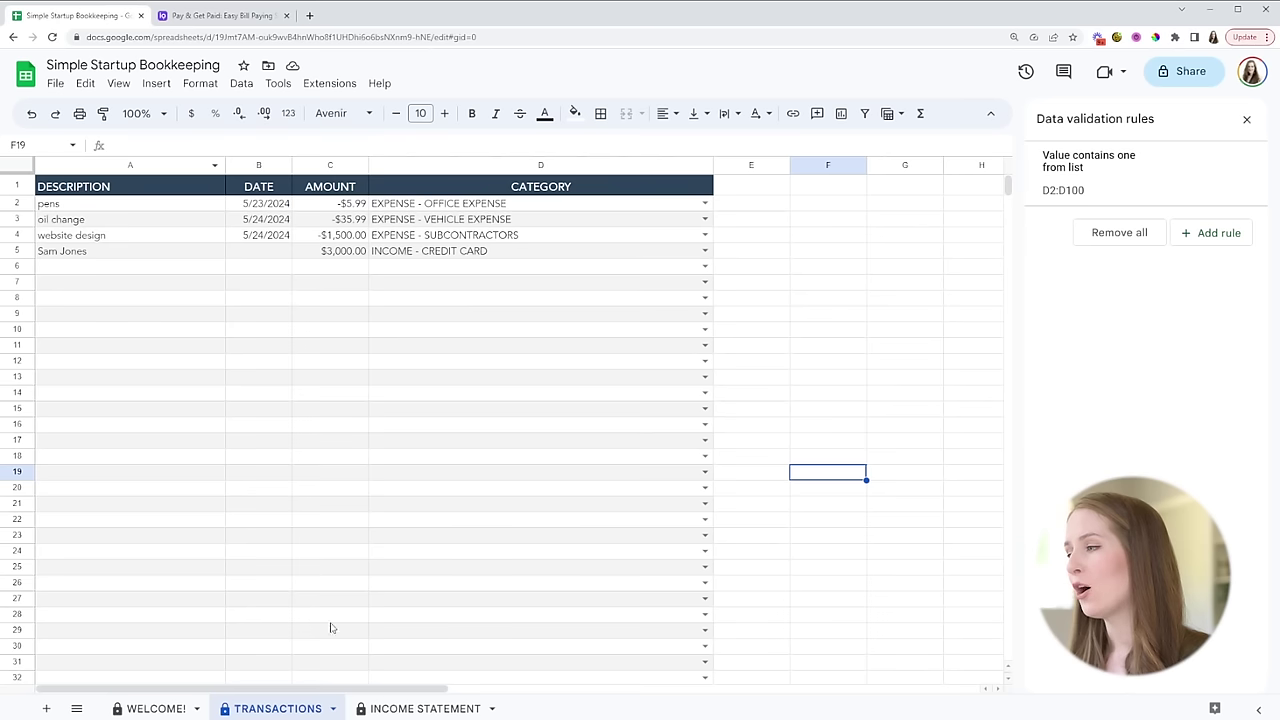
pyautogui.click(421, 709)
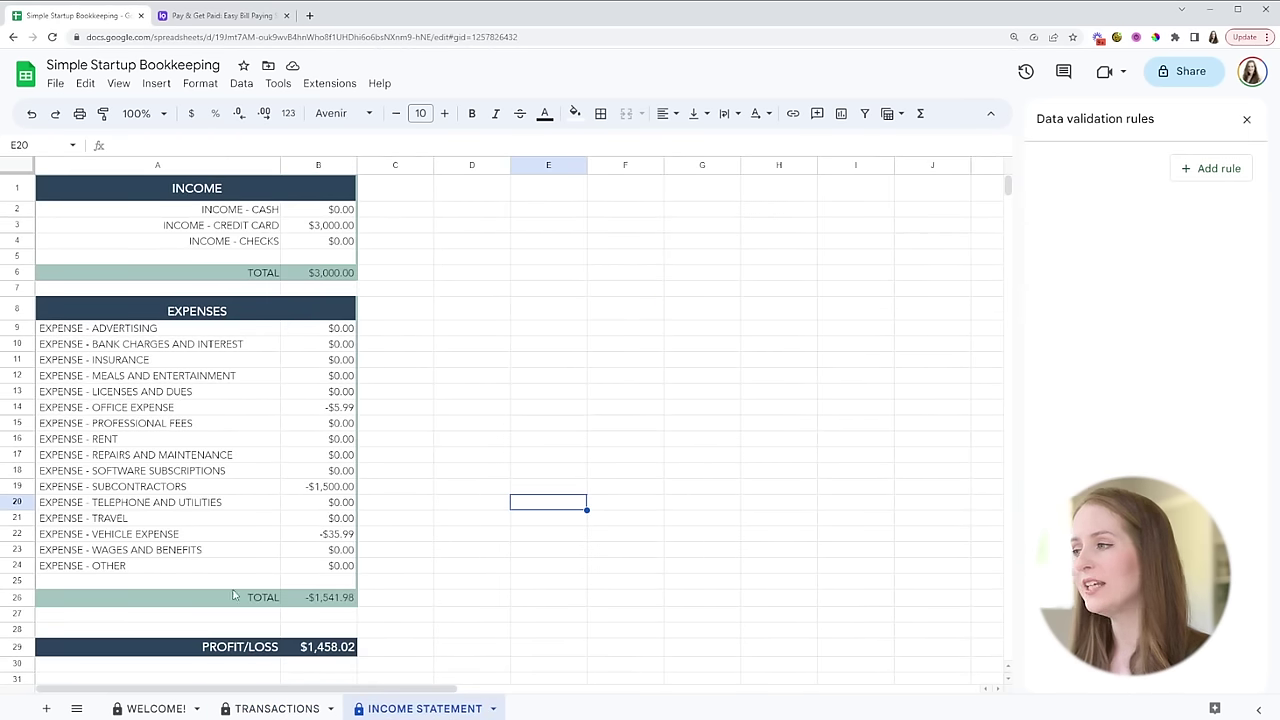